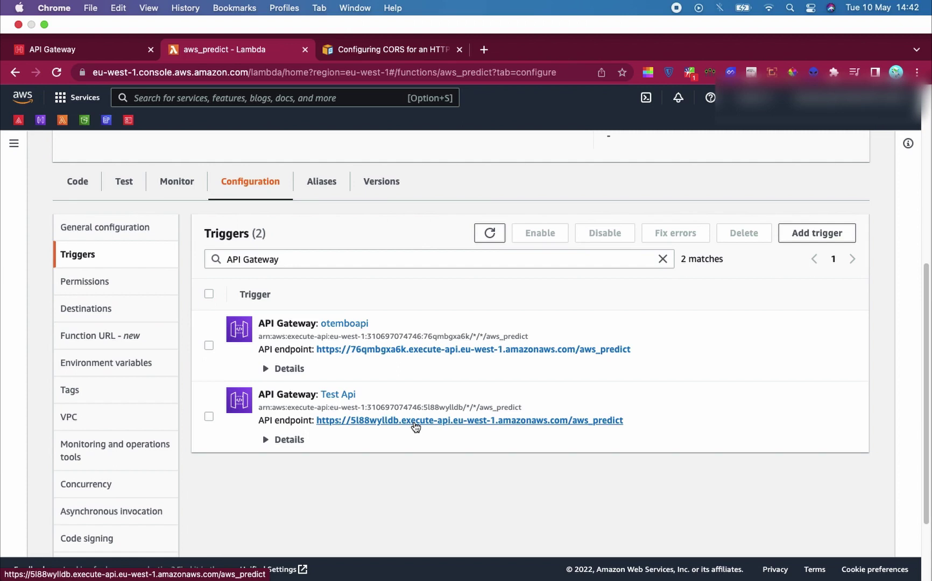
Open the Test Api trigger's API endpoint, examine its response message, and close the page.
left_click(414, 422)
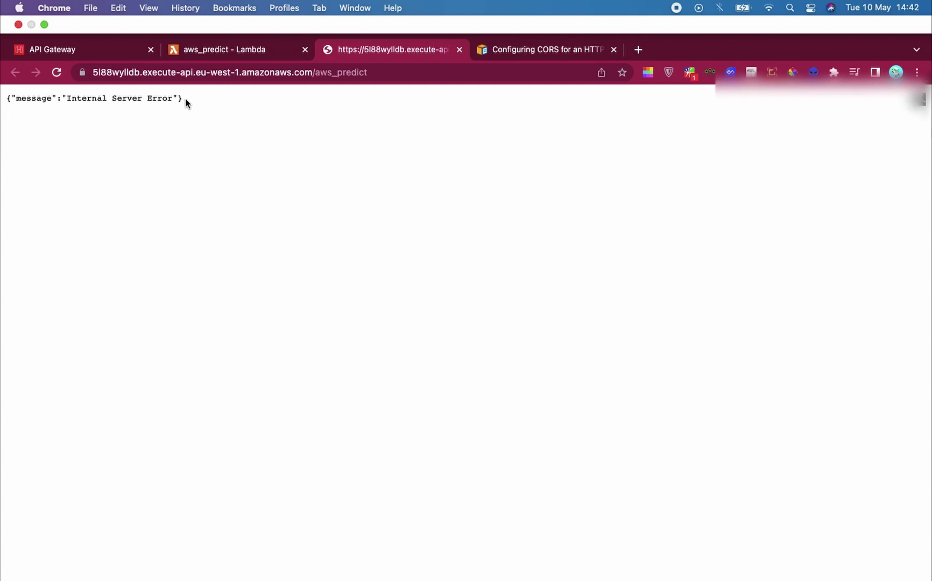
left_click_drag(185, 99, 6, 99)
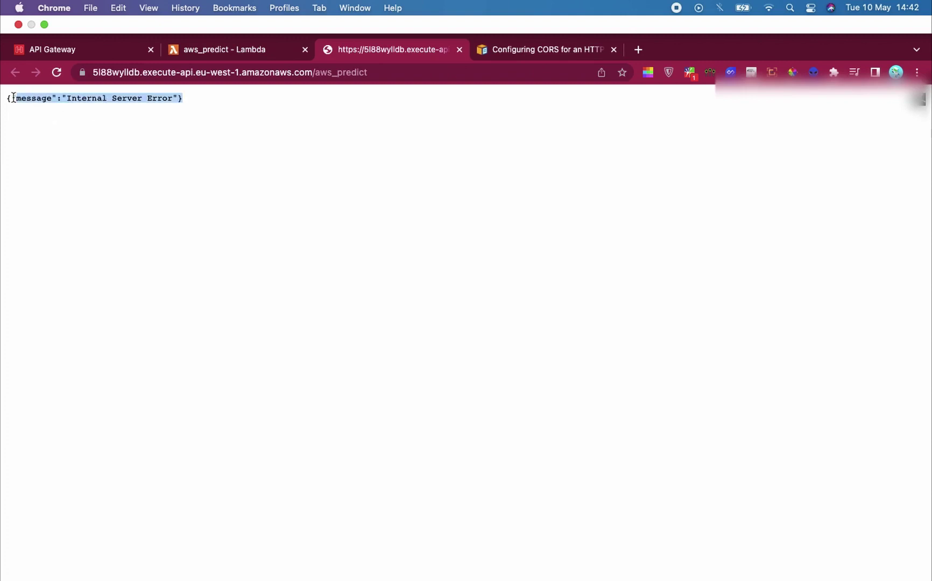
left_click(459, 49)
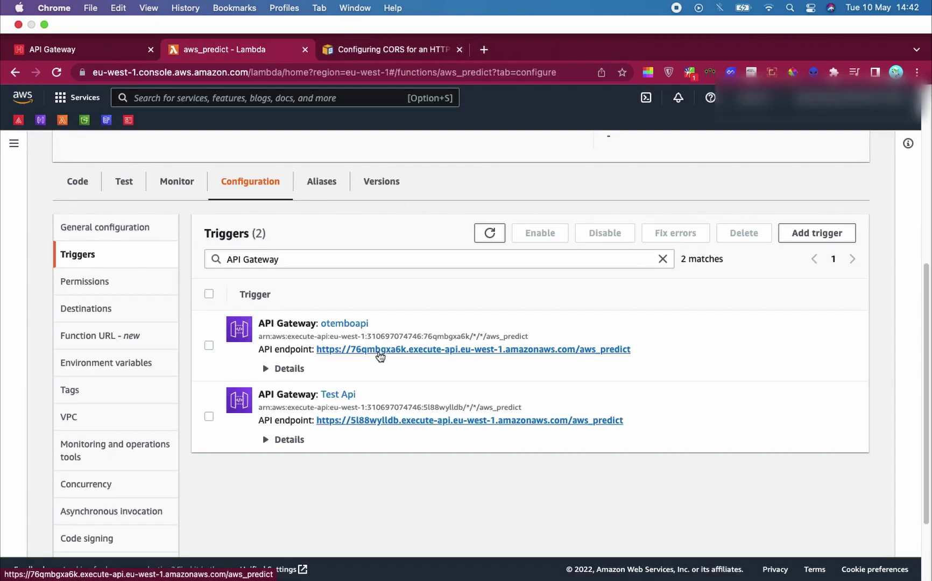
Open the otemboapi trigger's API endpoint, examine its response message, and close the page.
left_click(379, 351)
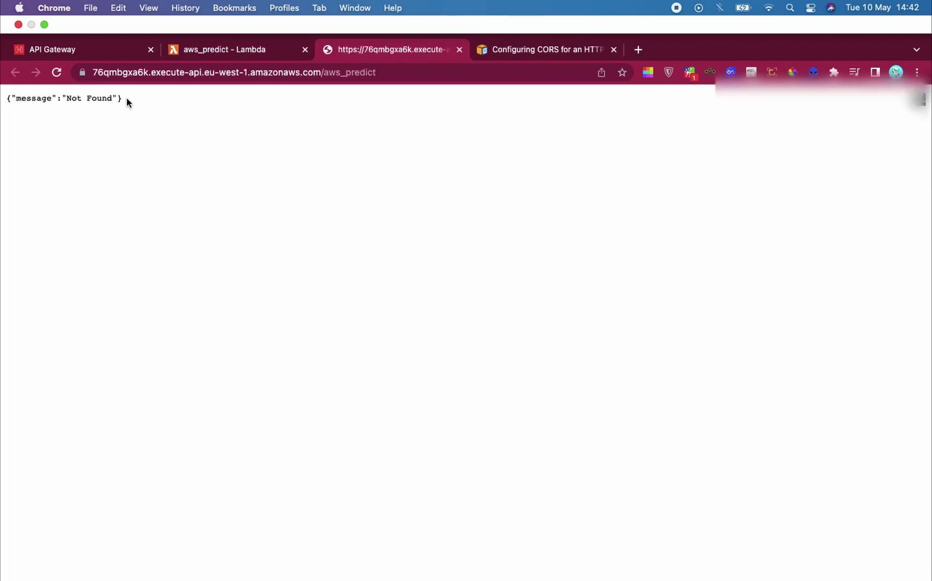
left_click_drag(25, 105, 1, 100)
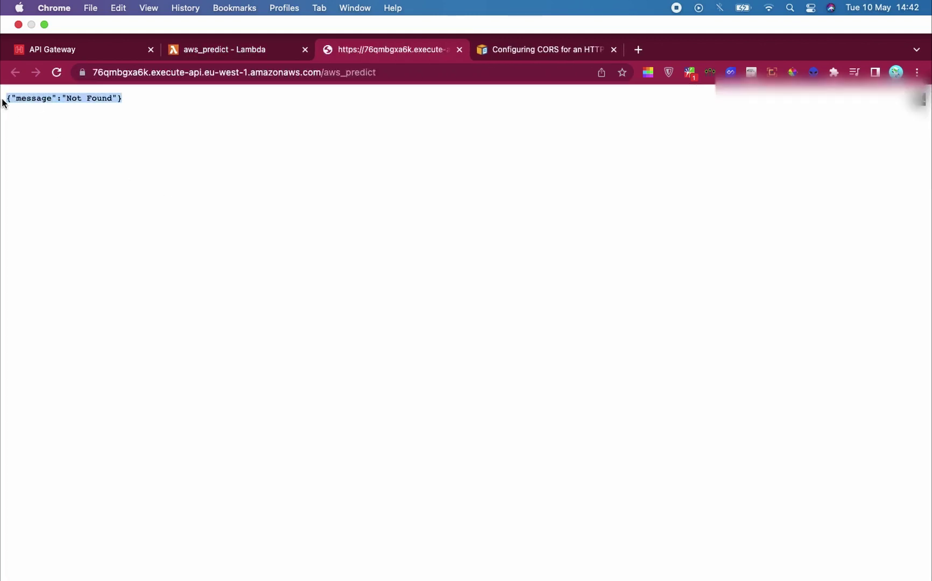
left_click(73, 113)
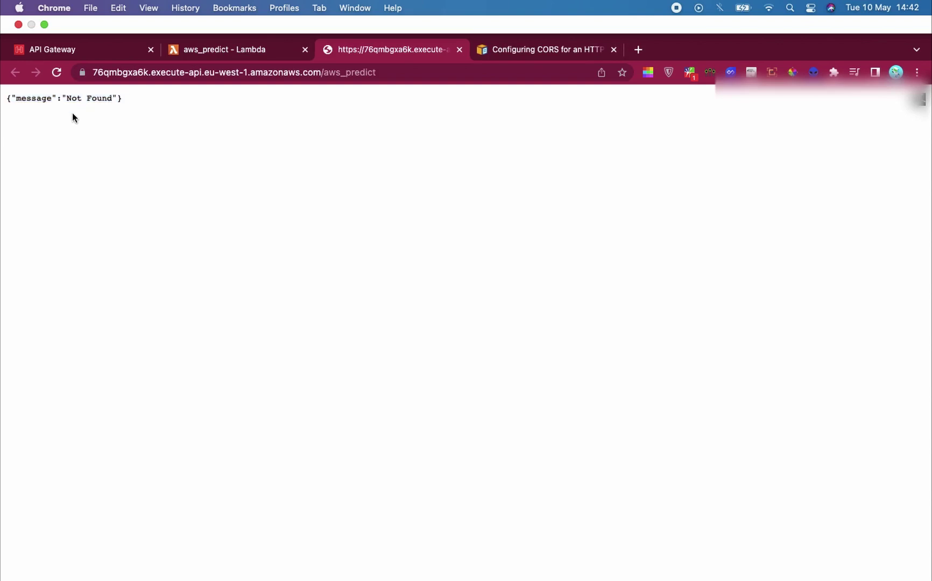
left_click(459, 50)
Reopen the Test Api and otemboapi endpoints one after the other to compare their responses, closing each page.
left_click(403, 420)
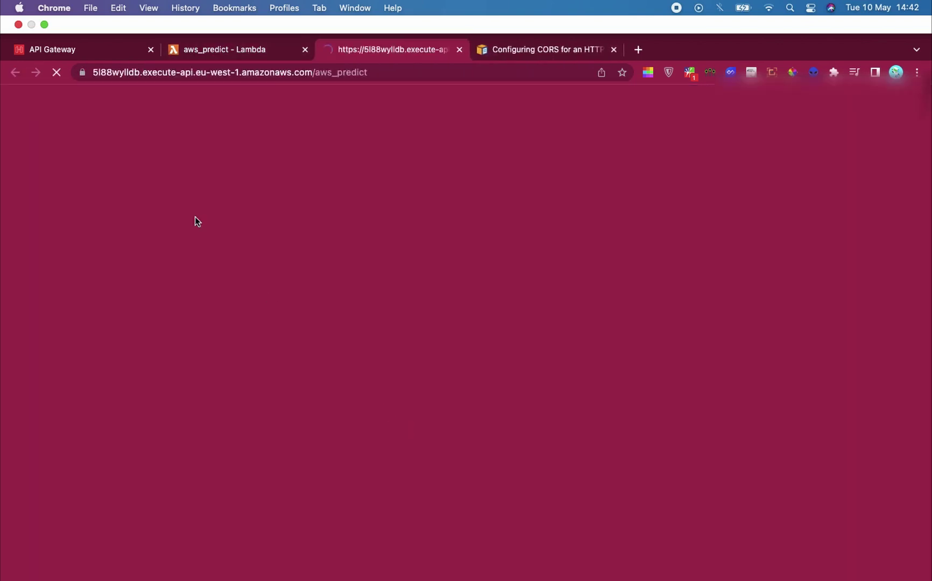
left_click(458, 49)
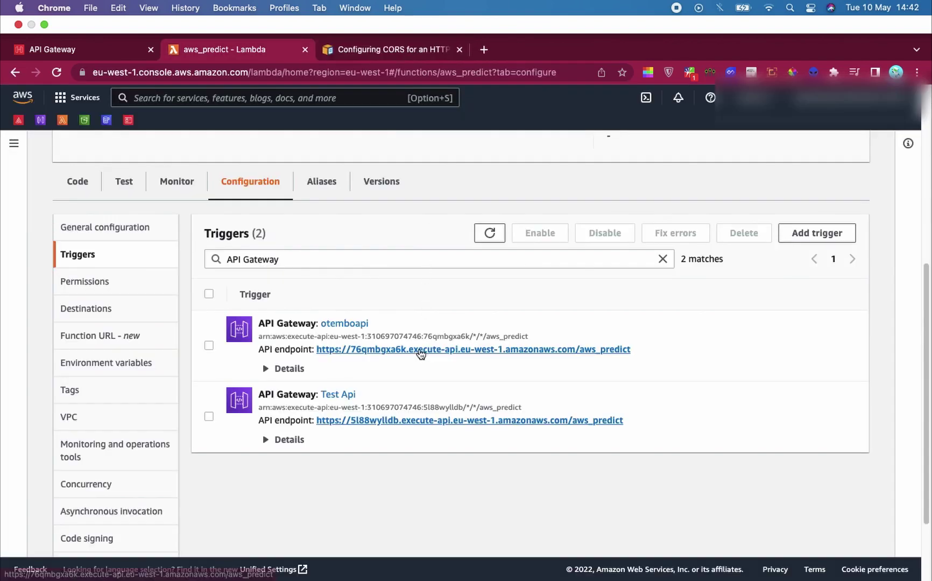
left_click(418, 353)
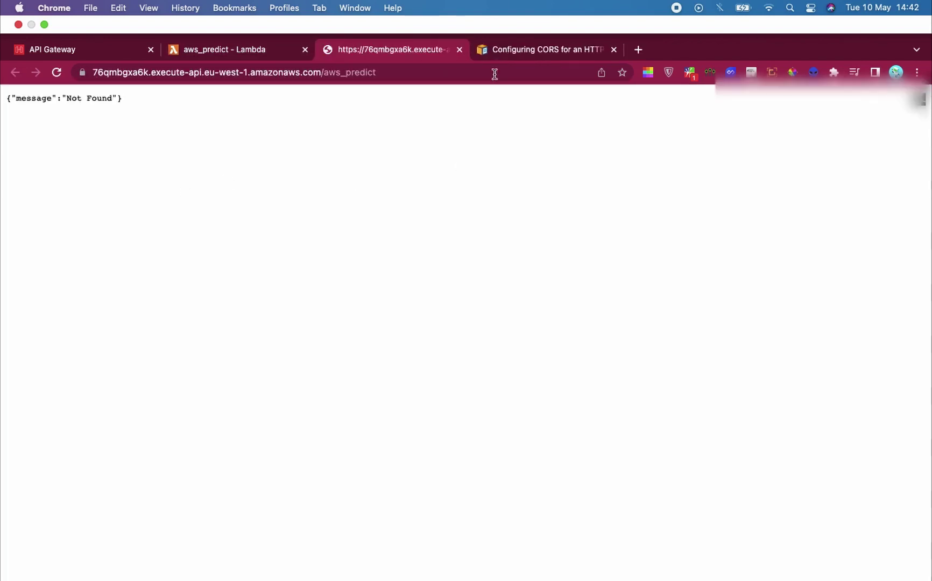
left_click(459, 49)
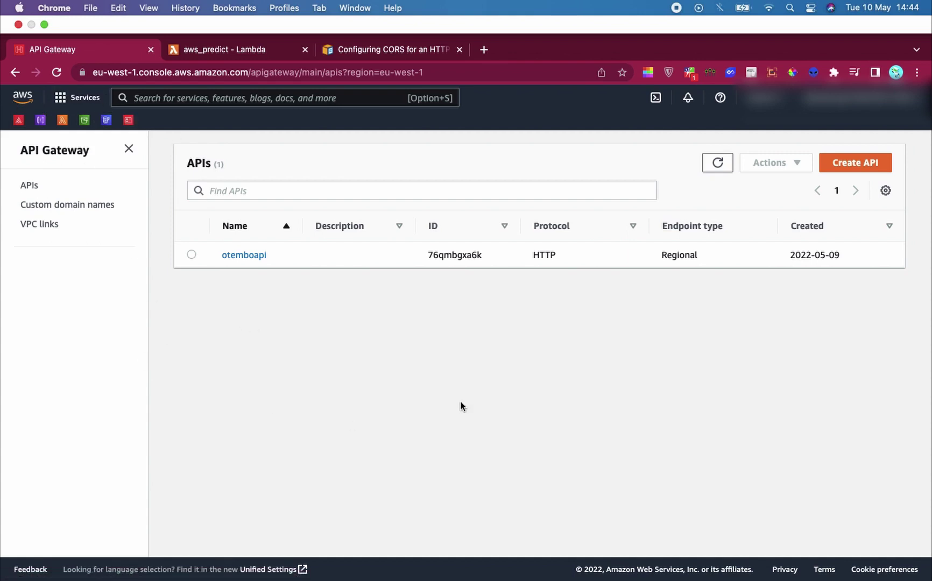
Start building a new HTTP API with a Lambda integration in eu-west-1 that targets the aws_predict function.
left_click(857, 167)
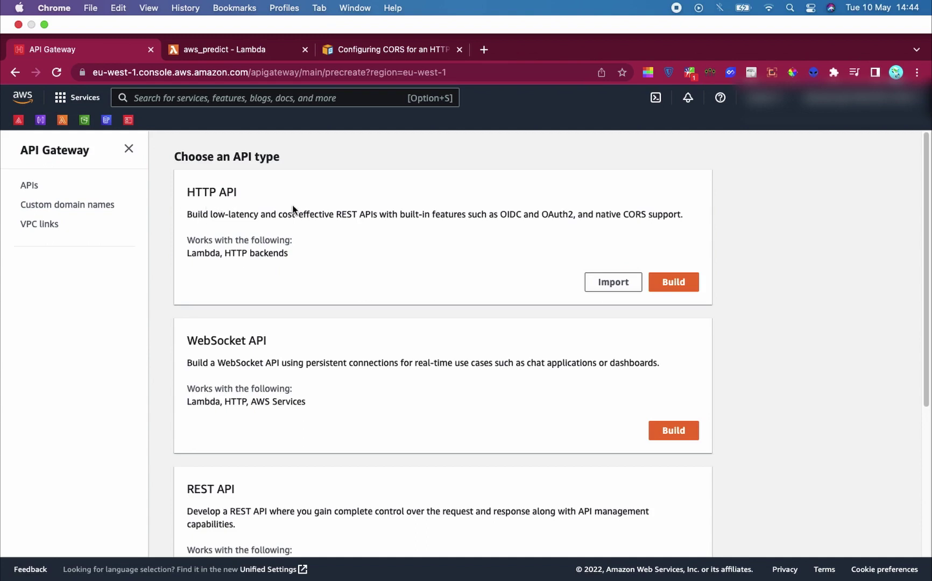
left_click(674, 286)
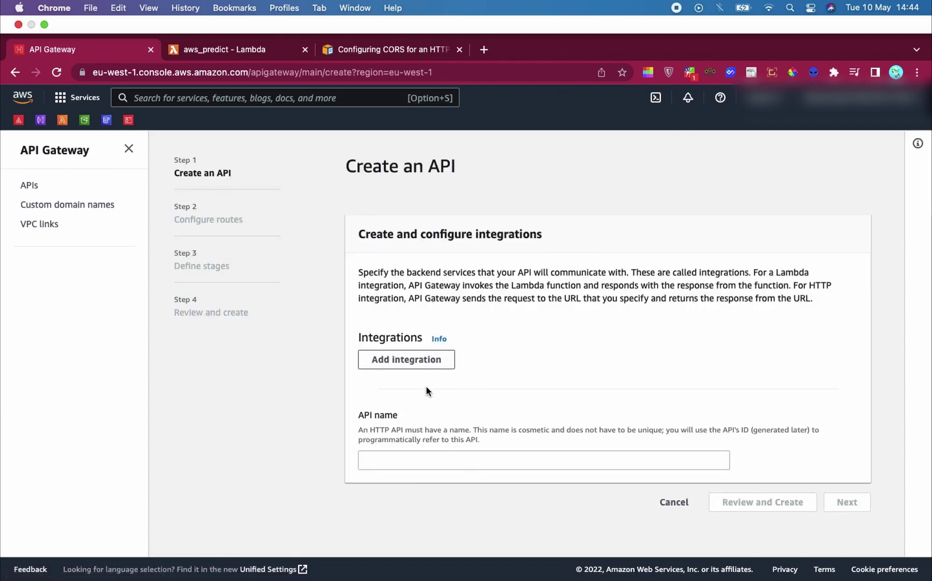
left_click(409, 361)
left_click(472, 359)
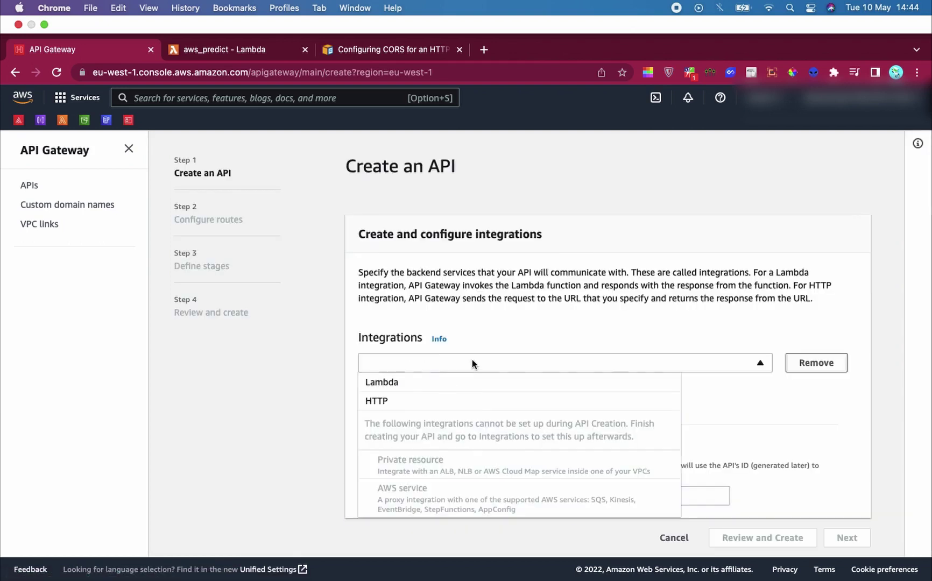
left_click(471, 382)
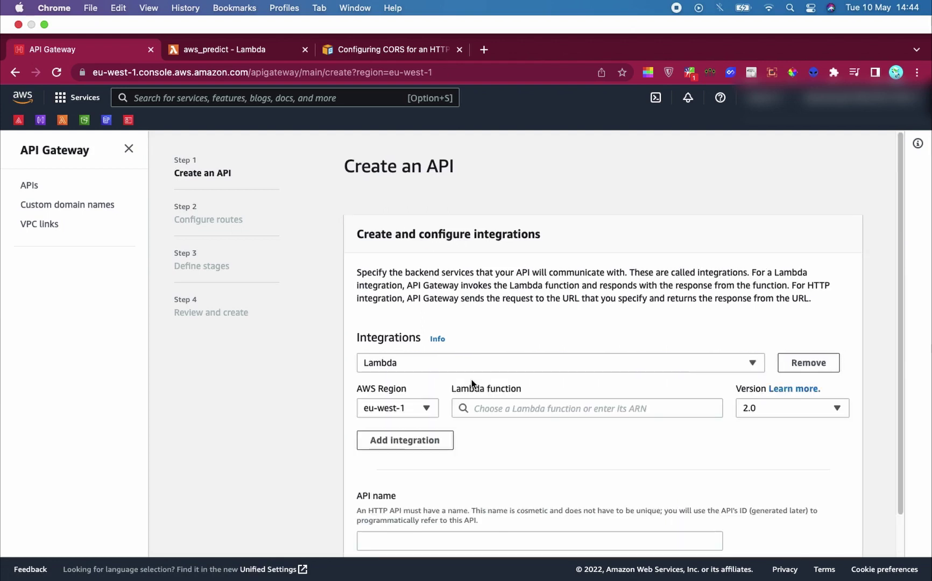
left_click(541, 409)
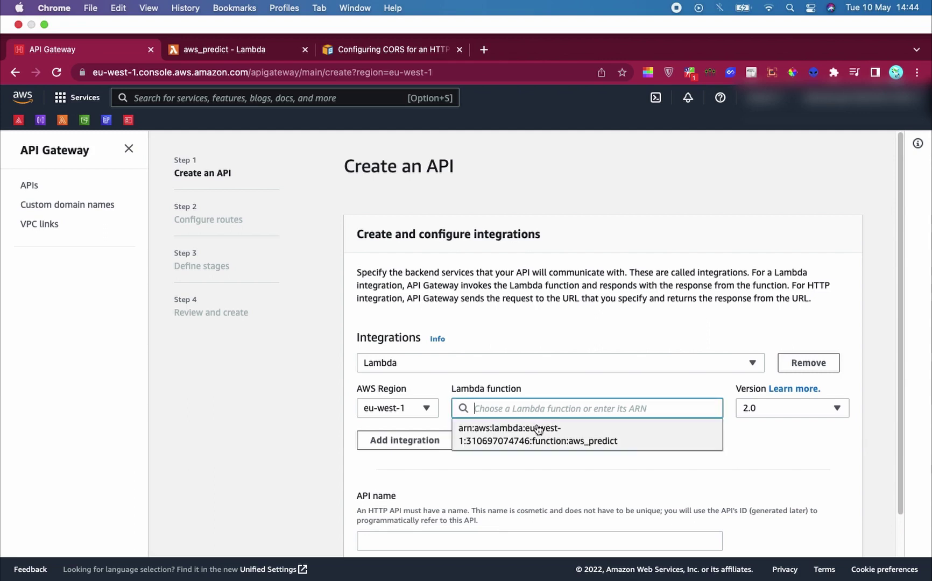
left_click(538, 429)
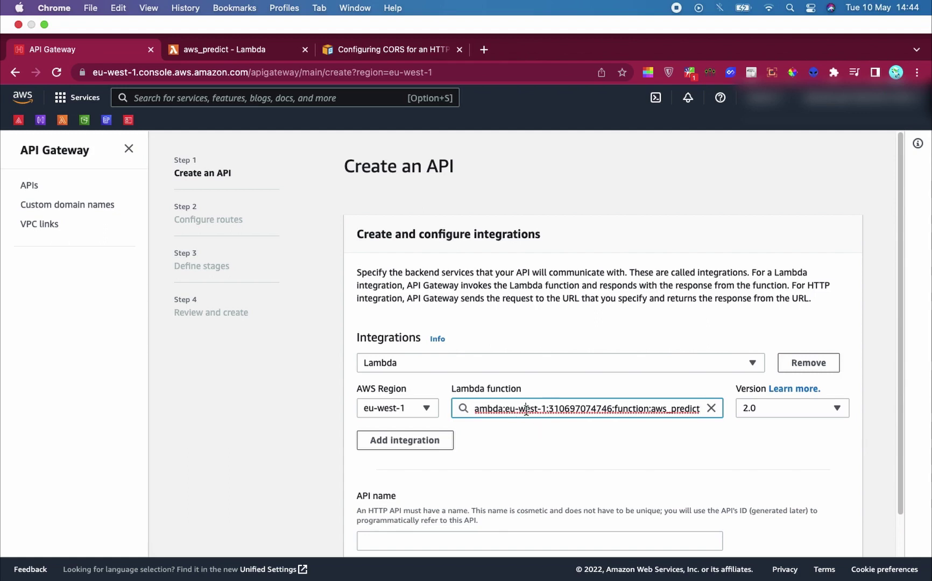
left_click(710, 407)
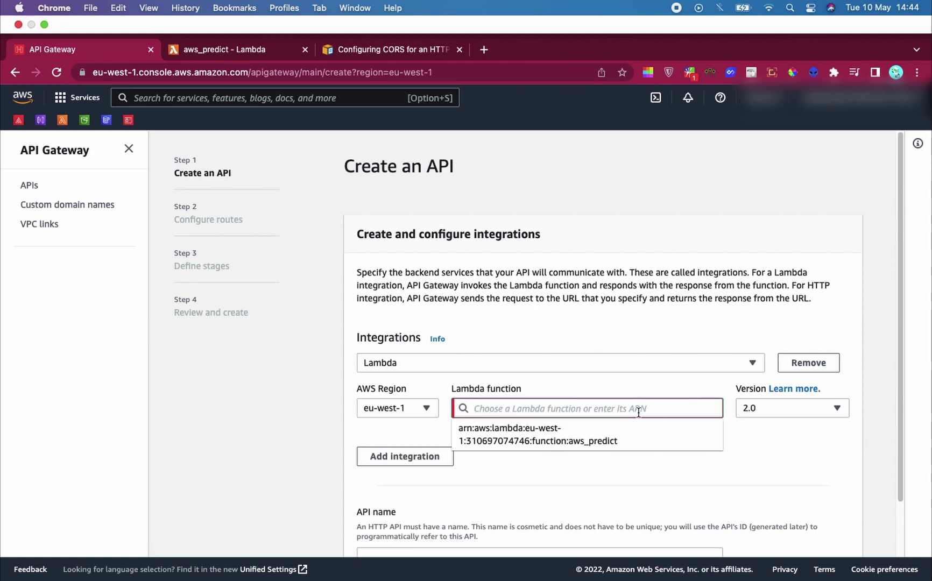
left_click(566, 445)
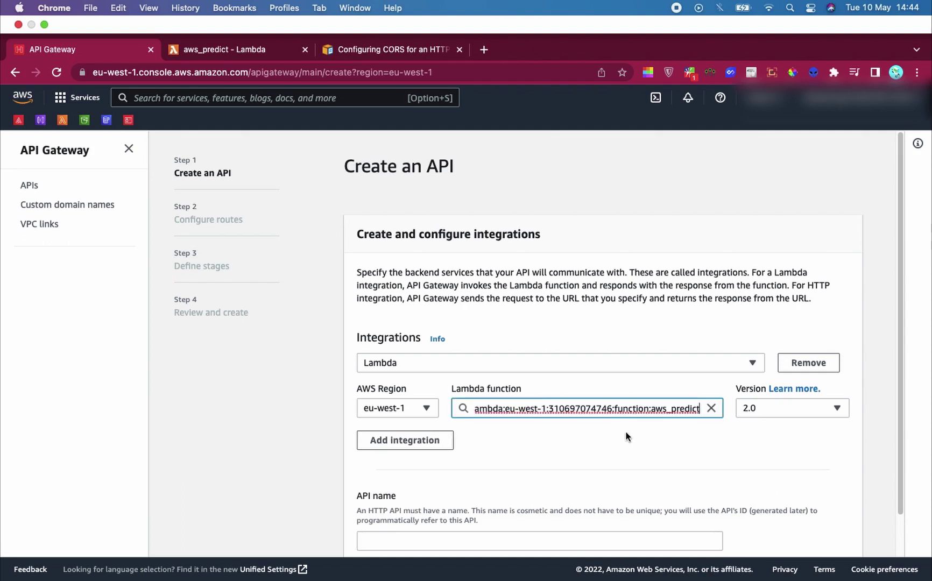
Name the API "Test Api" and continue to the route configuration.
scroll(654, 446, "down", 2)
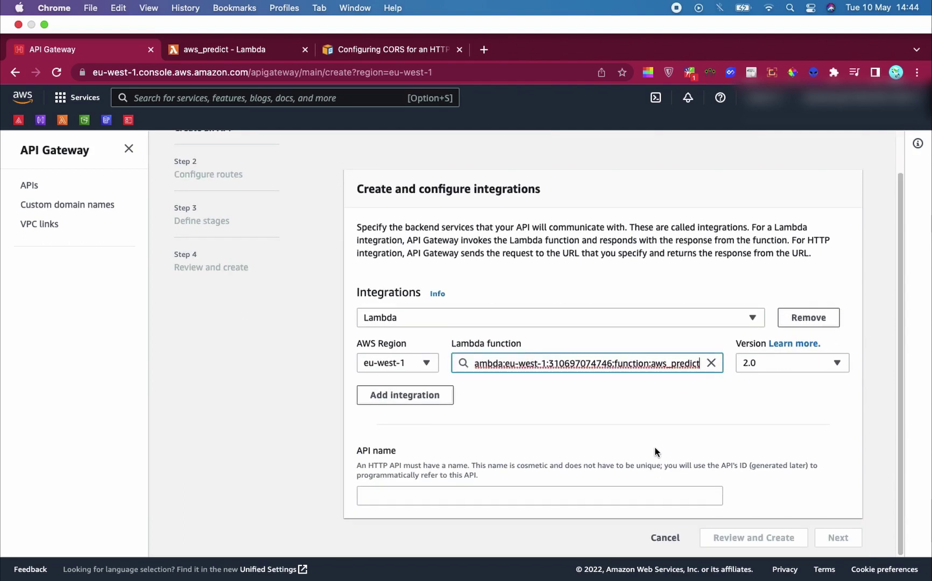
left_click(479, 498)
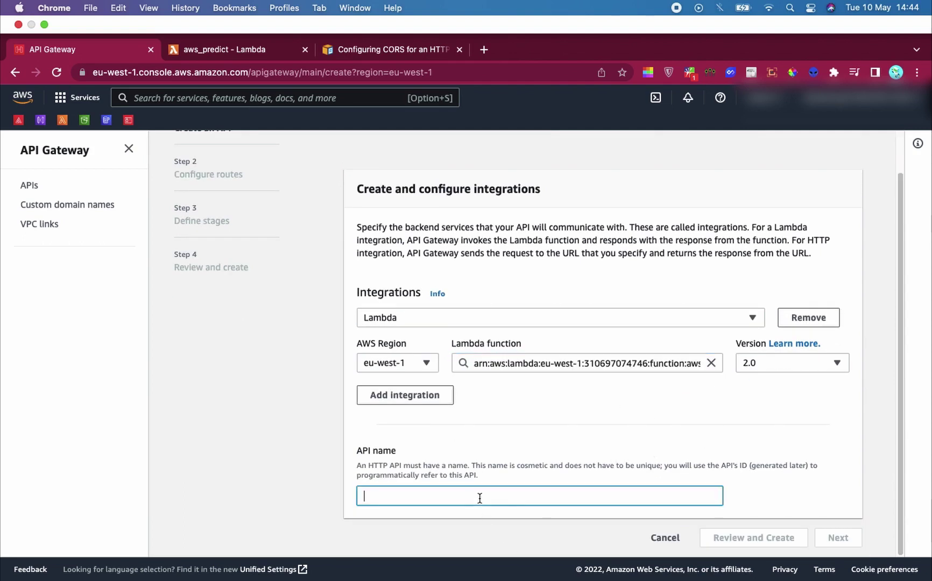
type("Test ")
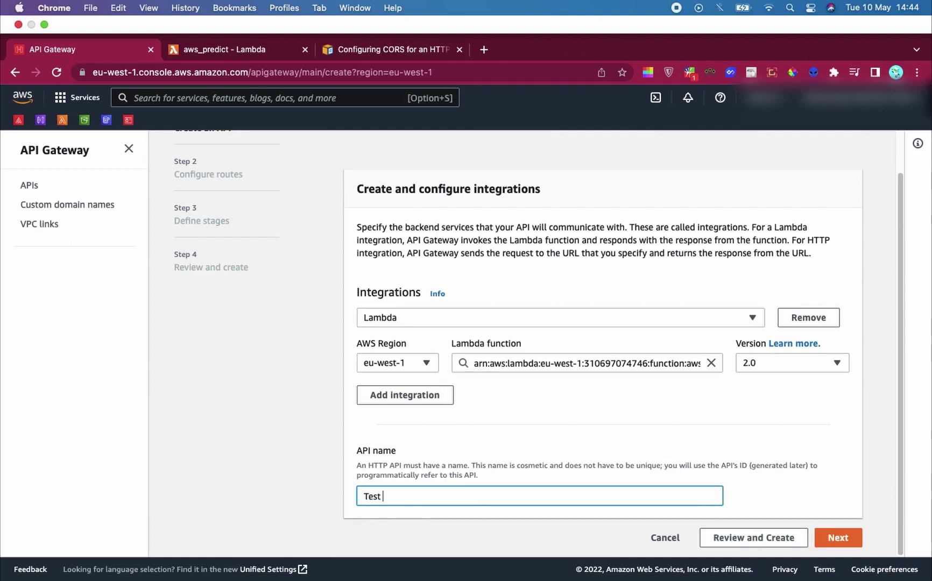
type("Api")
left_click(832, 534)
Set the /aws_predict route's method to POST, keep it as the only route, and continue to the stages.
left_click(417, 370)
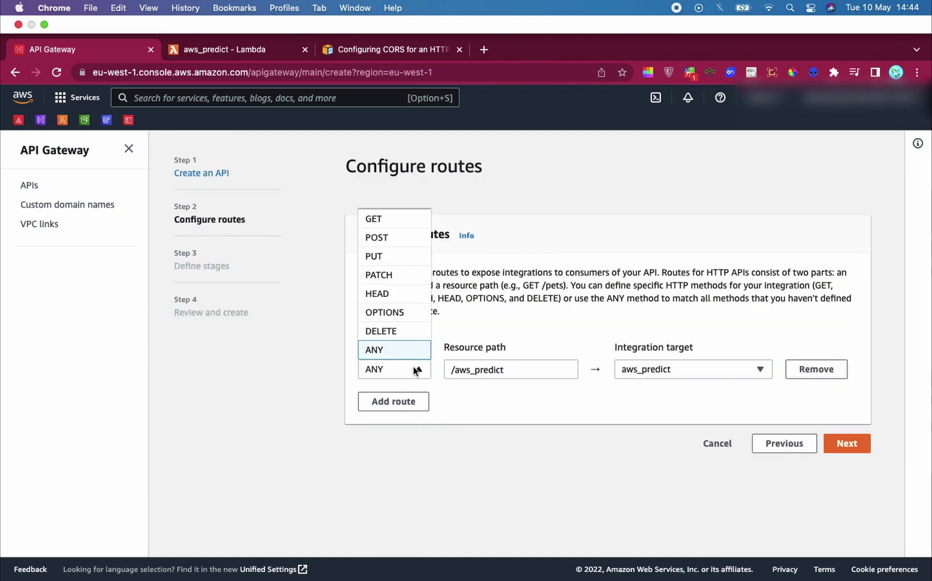
left_click(418, 237)
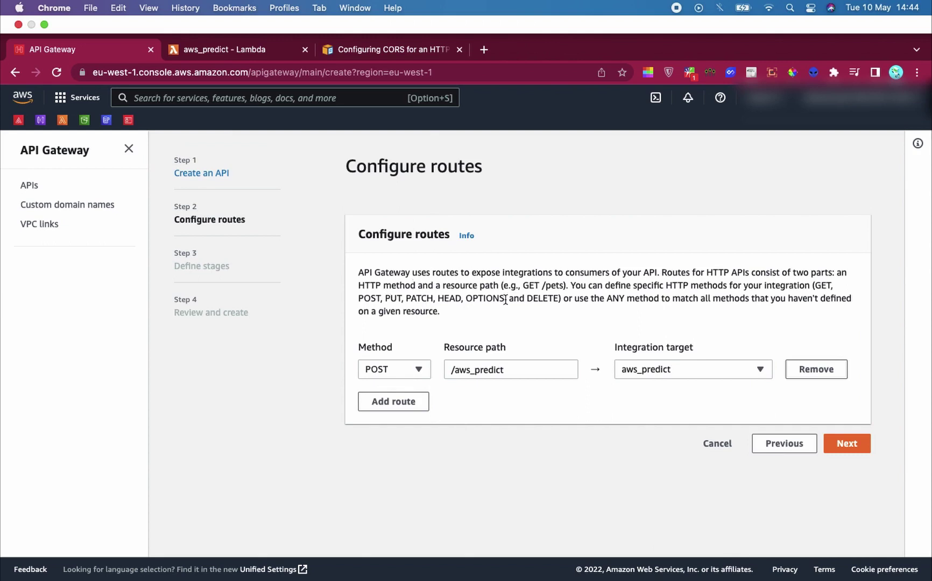
left_click(512, 370)
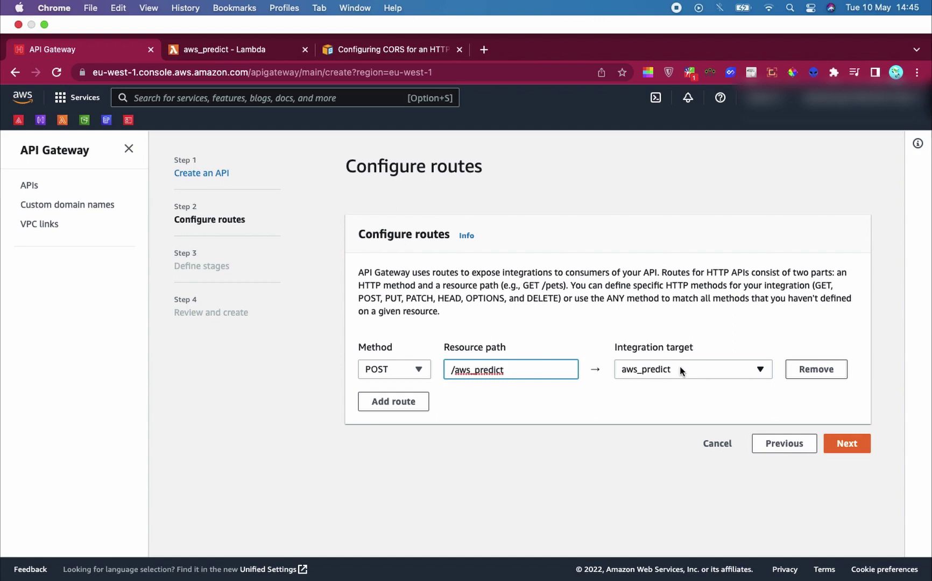
left_click(386, 409)
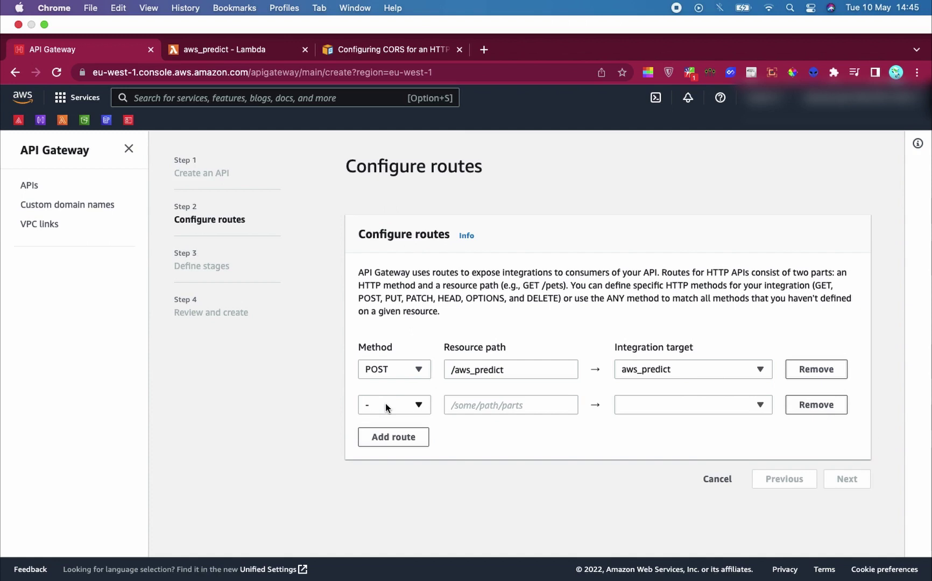
left_click(825, 407)
left_click(853, 444)
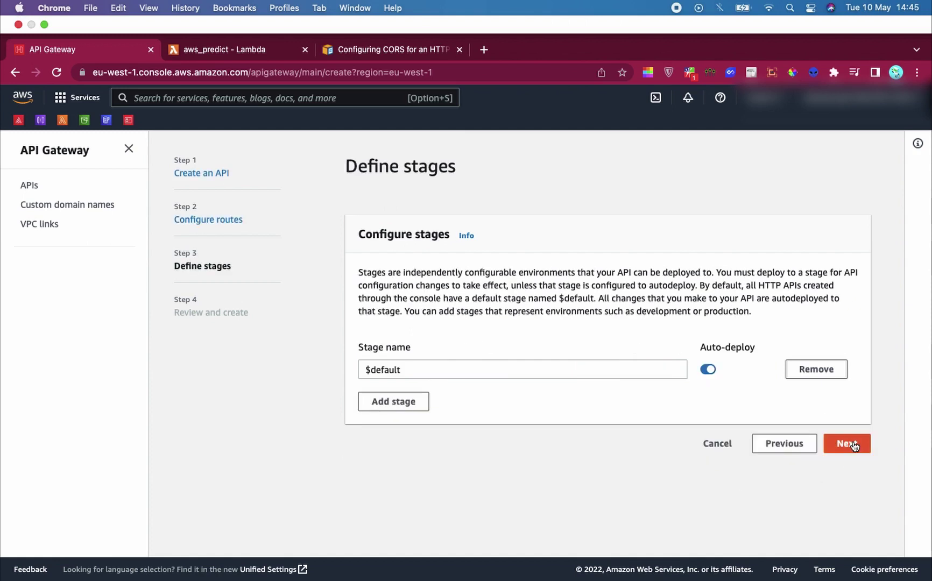
left_click(542, 368)
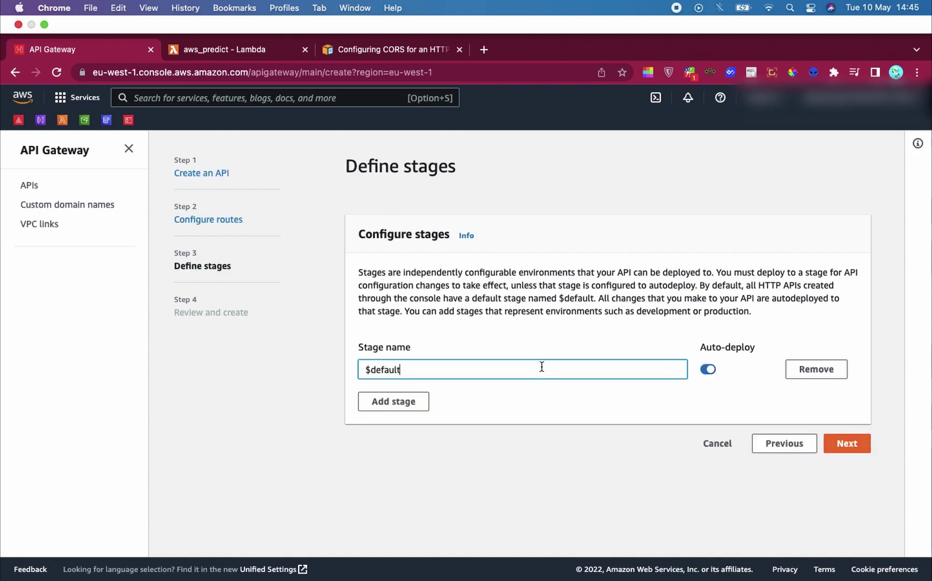
key("BackSpace")
key("BackSpace")
key("BackSpace")
key("BackSpace")
key("BackSpace")
key("BackSpace")
key("BackSpace")
key("BackSpace")
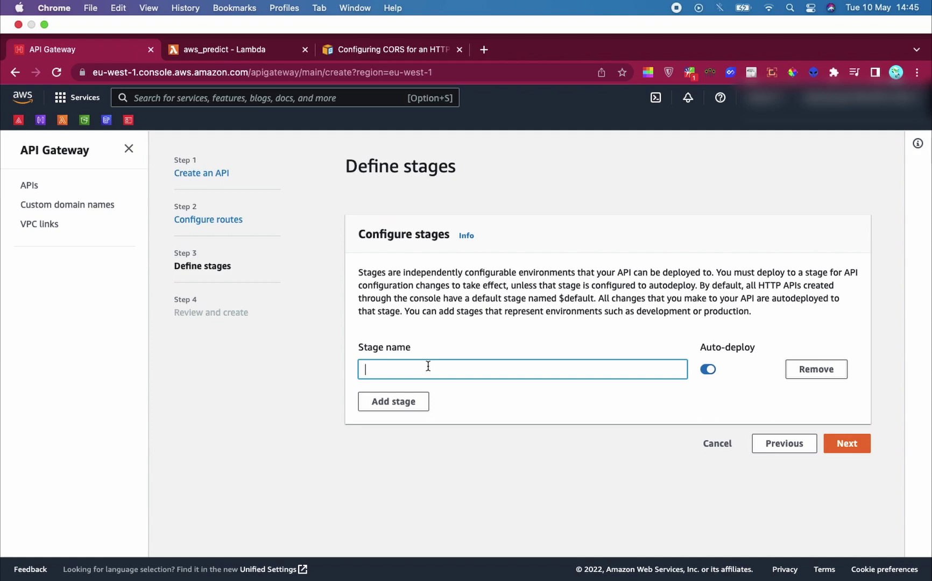
key("super+z")
left_click(553, 406)
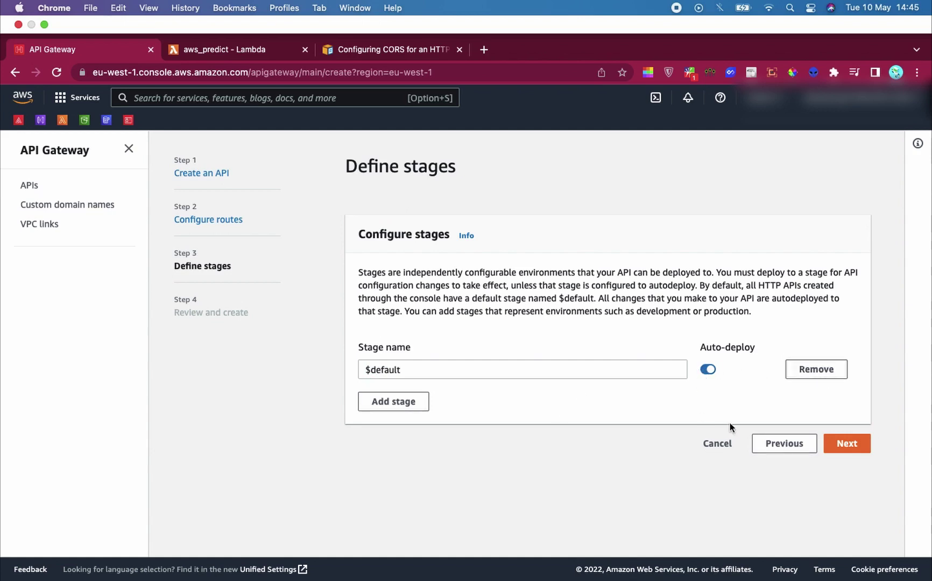
Accept the auto-deployed $default stage, review the configuration, and create the API.
left_click(861, 448)
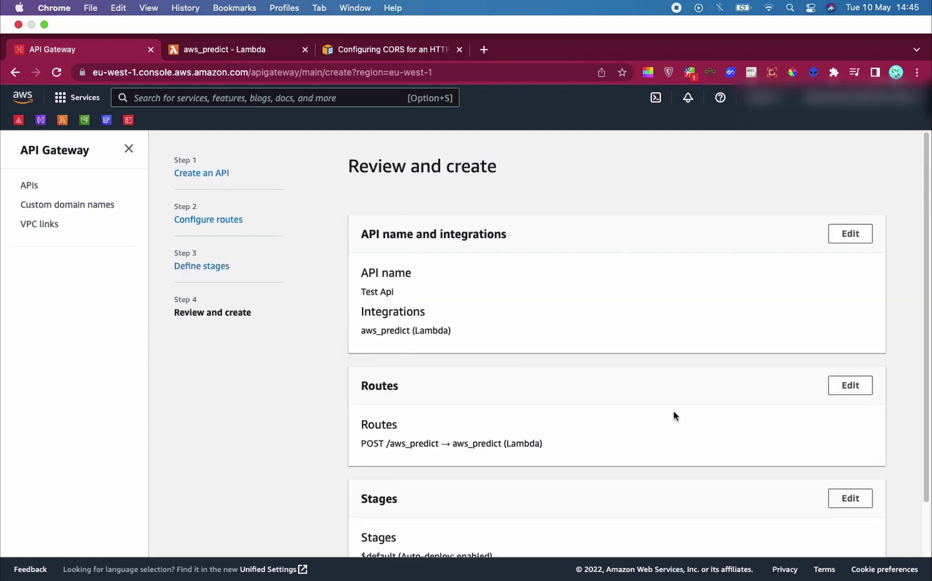
scroll(672, 414, "down", 2)
left_click(856, 538)
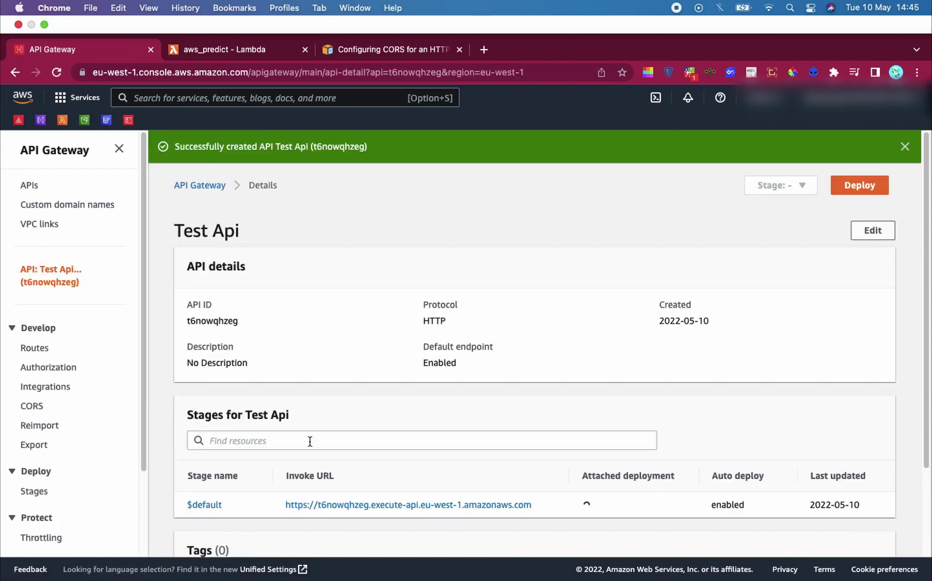
Open the invoke URL of Test Api's $default stage, examine the response, and close the page.
scroll(311, 420, "down", 2)
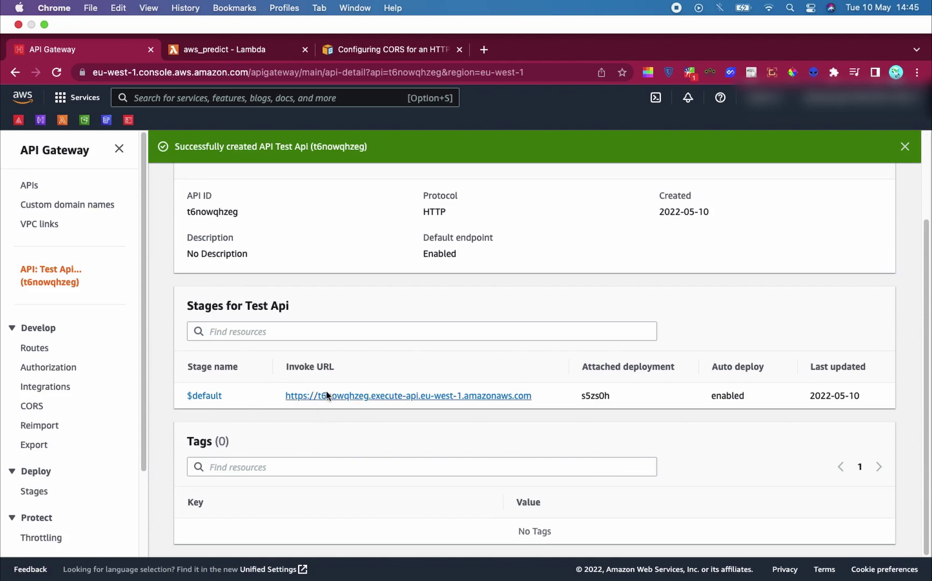
left_click(326, 394)
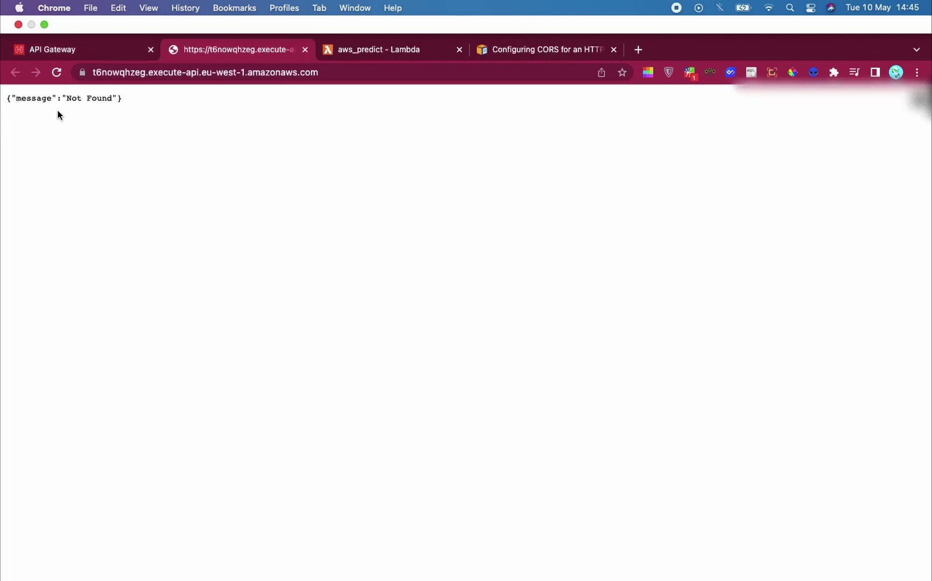
left_click(305, 50)
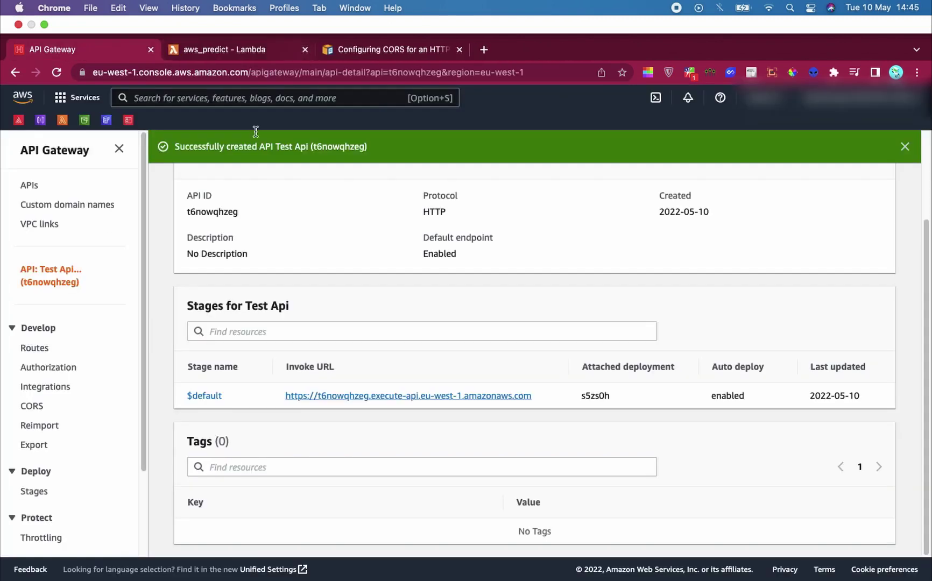
In the aws_predict Lambda function's configuration, start a new API Gateway trigger that uses the existing Test Api.
left_click(220, 49)
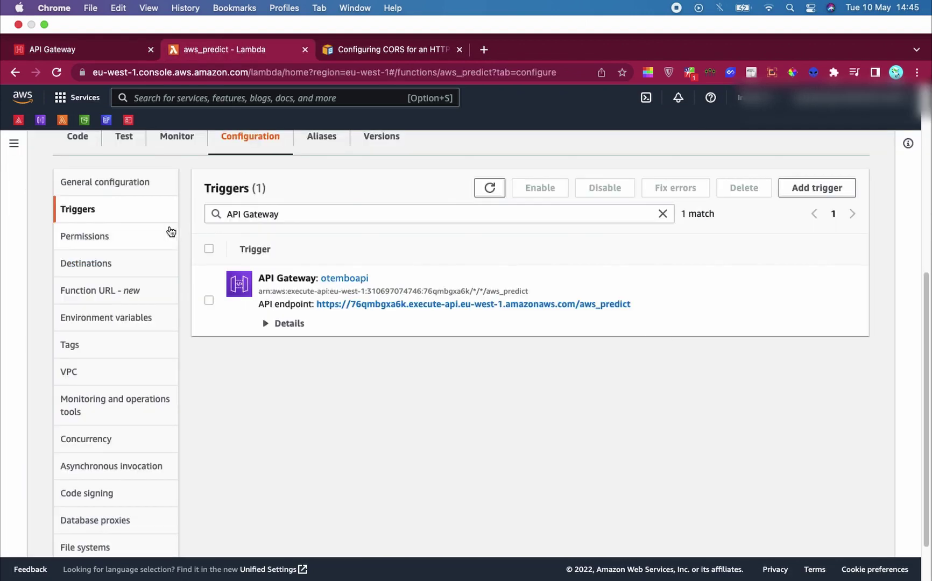
scroll(89, 150, "up", 6)
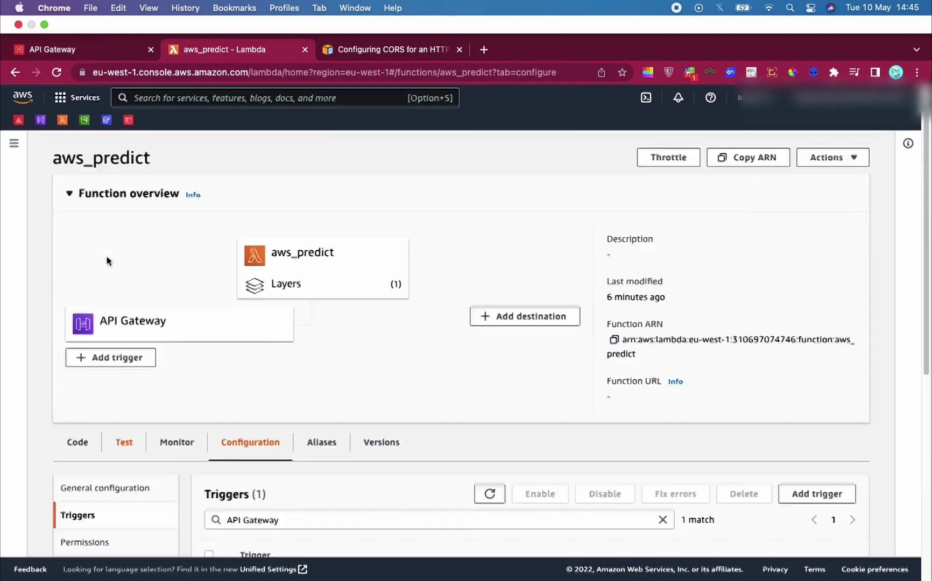
scroll(180, 348, "down", 5)
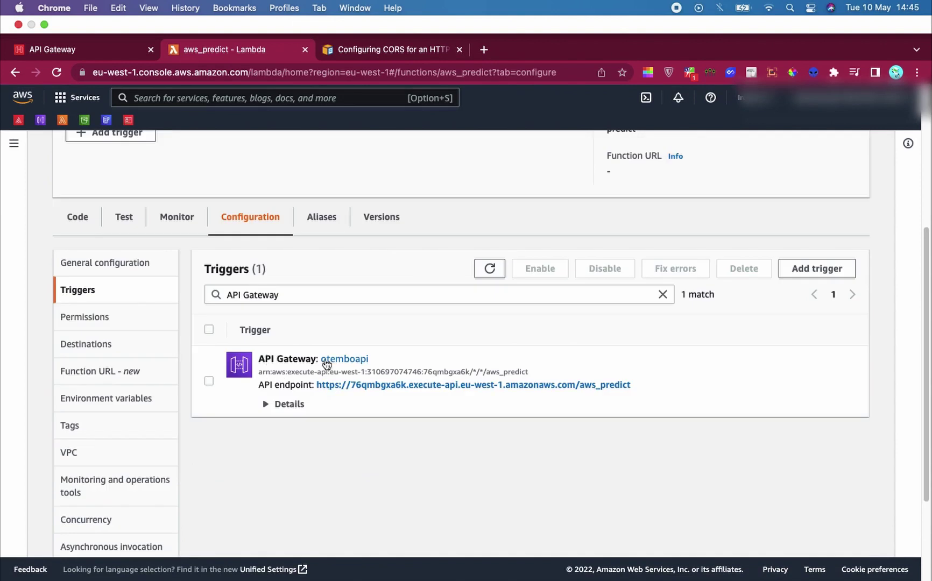
left_click(802, 273)
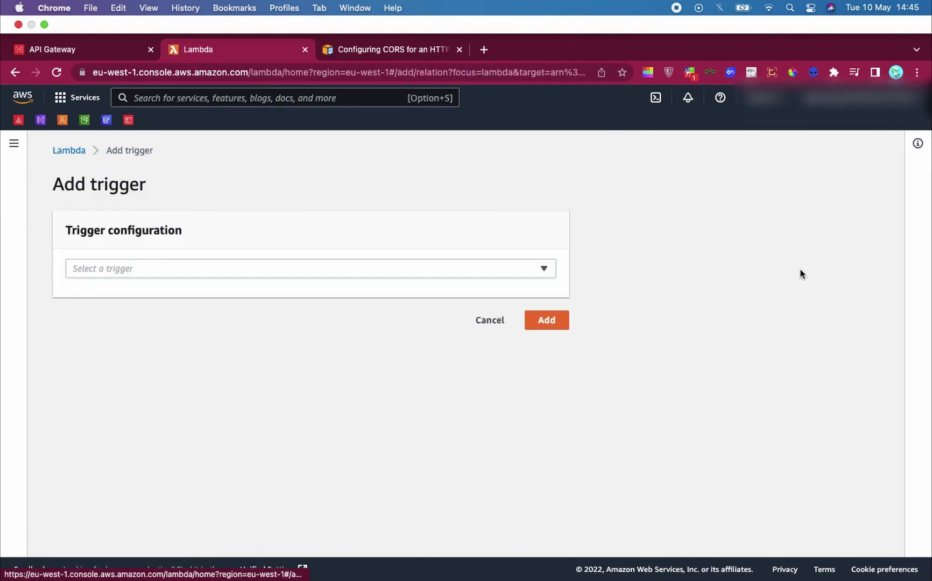
left_click(206, 270)
left_click(176, 315)
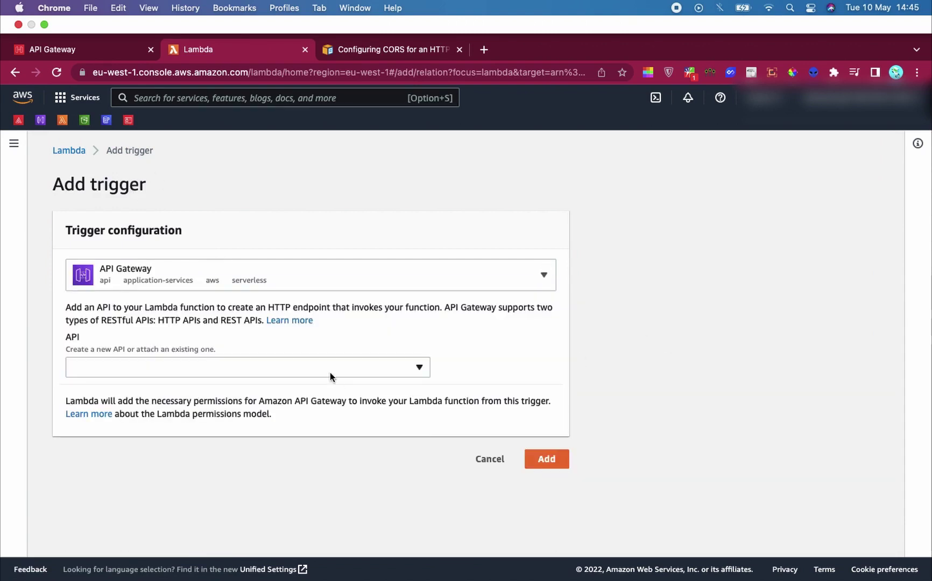
left_click(331, 374)
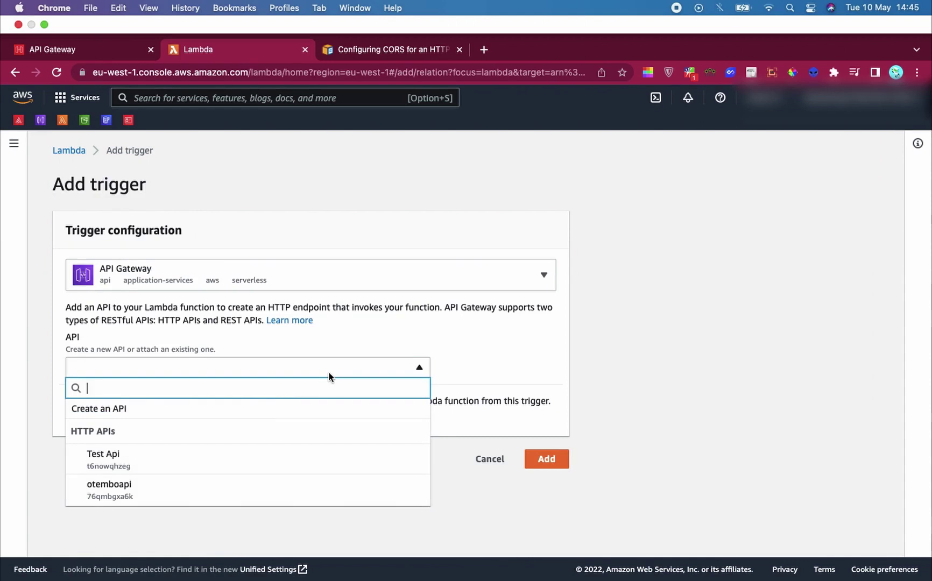
left_click(213, 456)
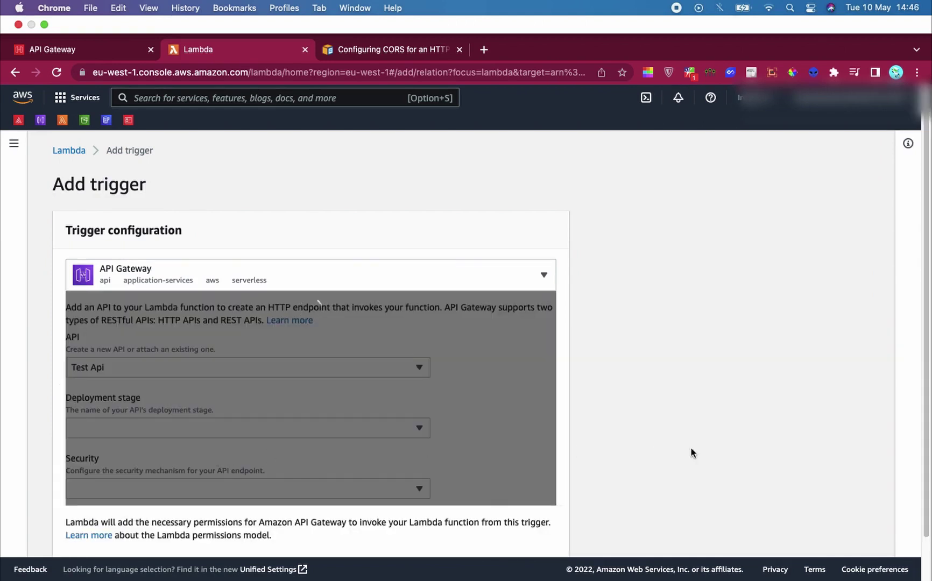
Set the trigger's deployment stage to $default and its security to Open, and add it to the function.
scroll(695, 396, "down", 2)
left_click(268, 382)
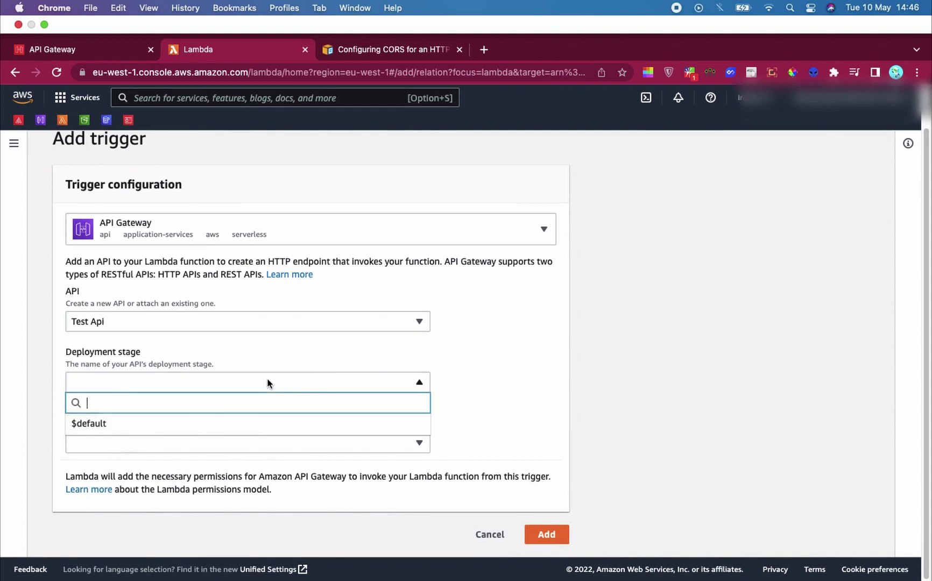
left_click(183, 423)
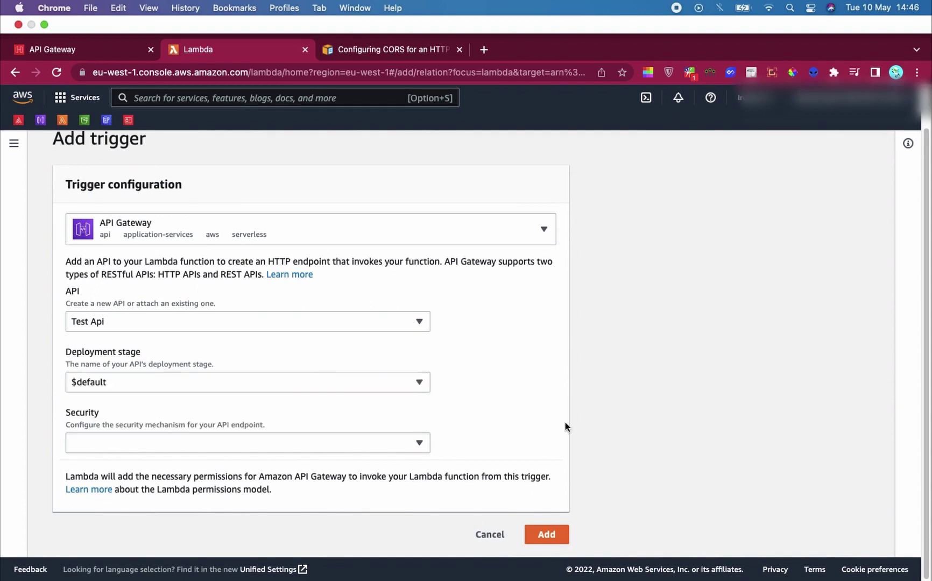
left_click(379, 442)
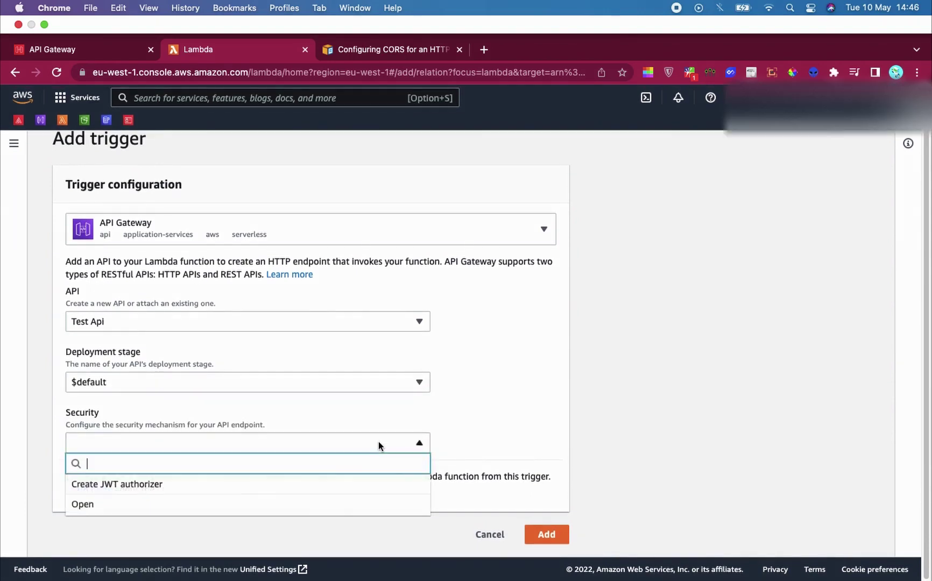
left_click(296, 505)
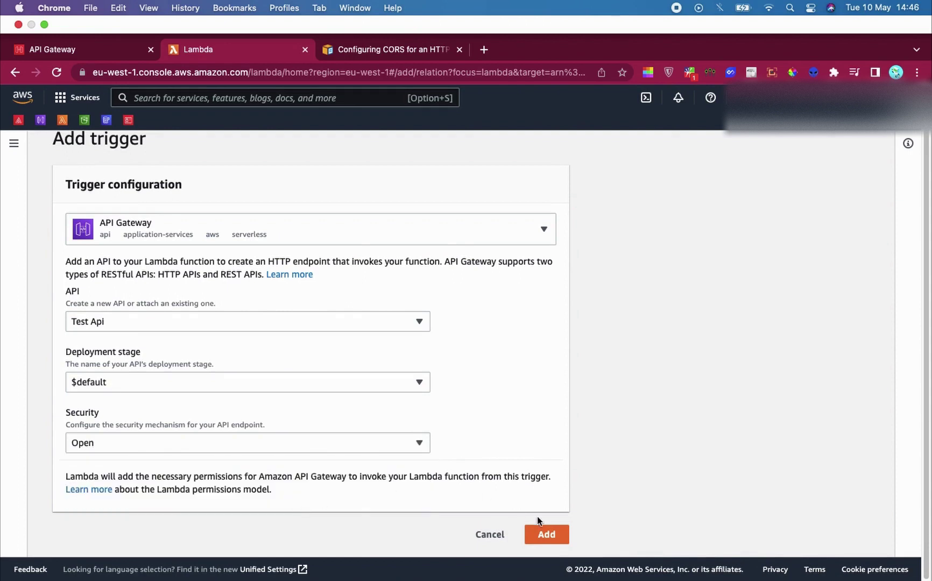
left_click(541, 534)
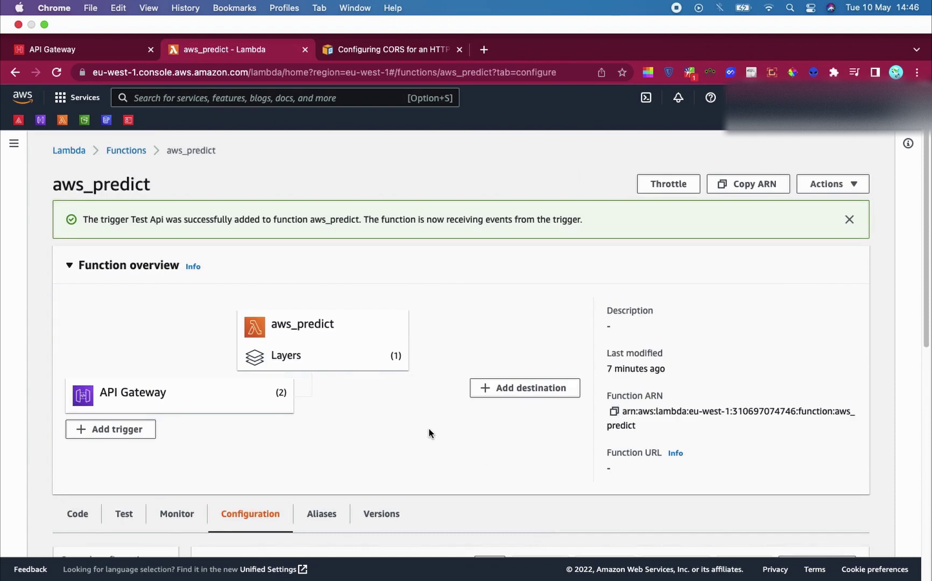
Open the API endpoint of the function's Test Api trigger, examine the response, and close the page.
scroll(425, 432, "down", 1)
left_click(228, 371)
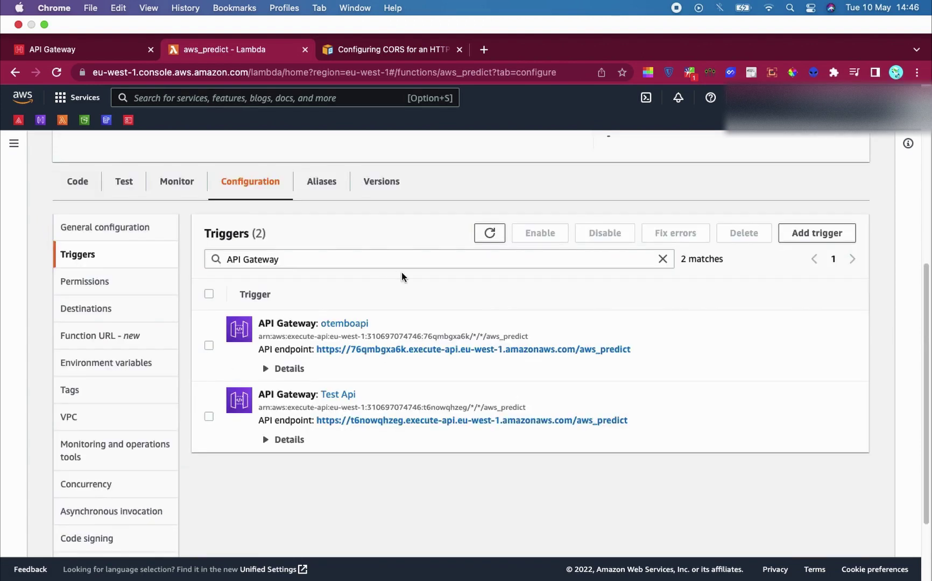
left_click(353, 427)
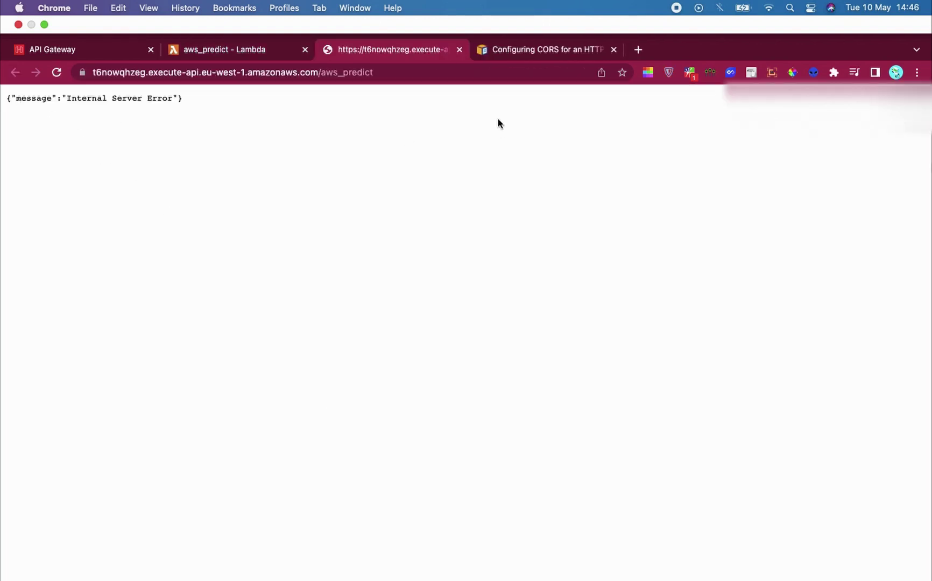
key("super+w")
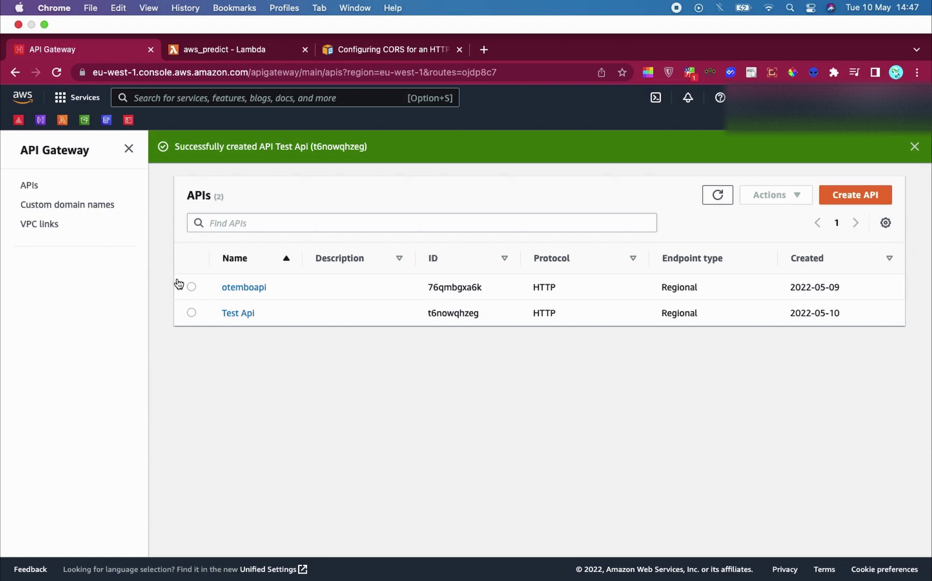
Delete the ANY route under /aws_predict from Test Api in API Gateway.
left_click(243, 313)
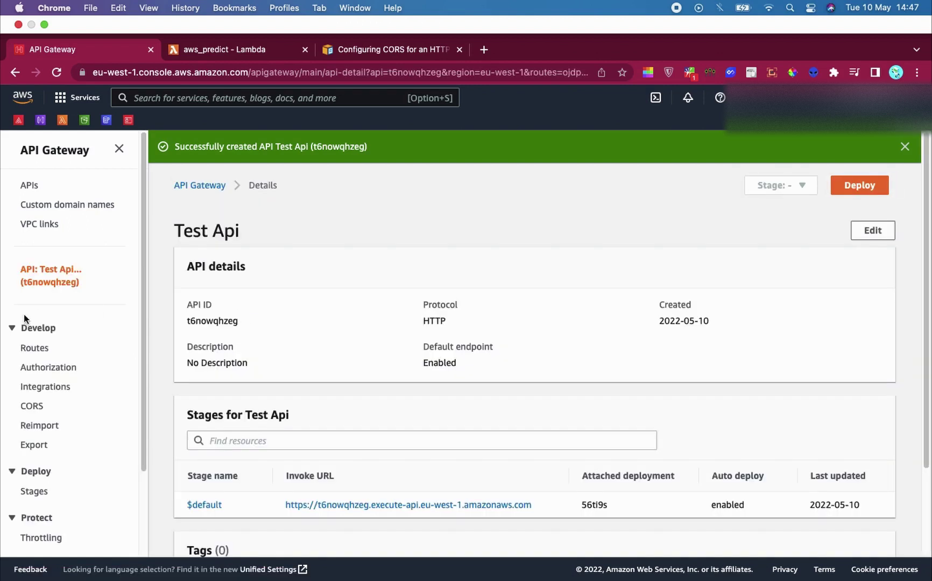
left_click(36, 350)
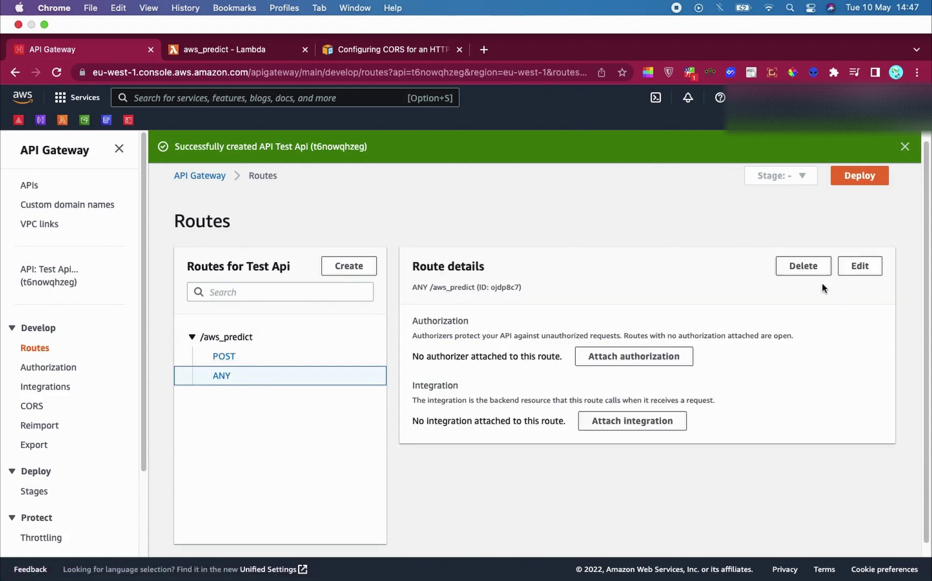
left_click(805, 267)
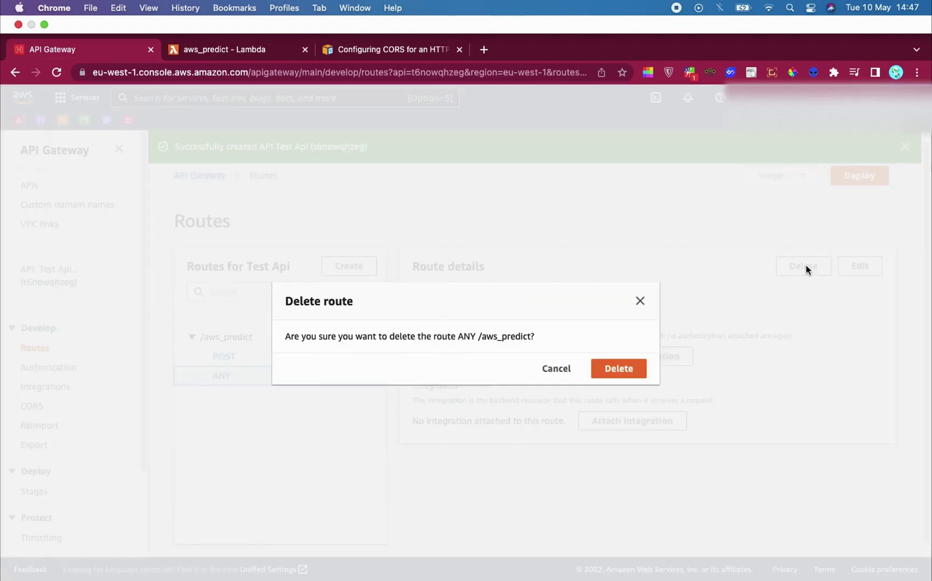
left_click(619, 369)
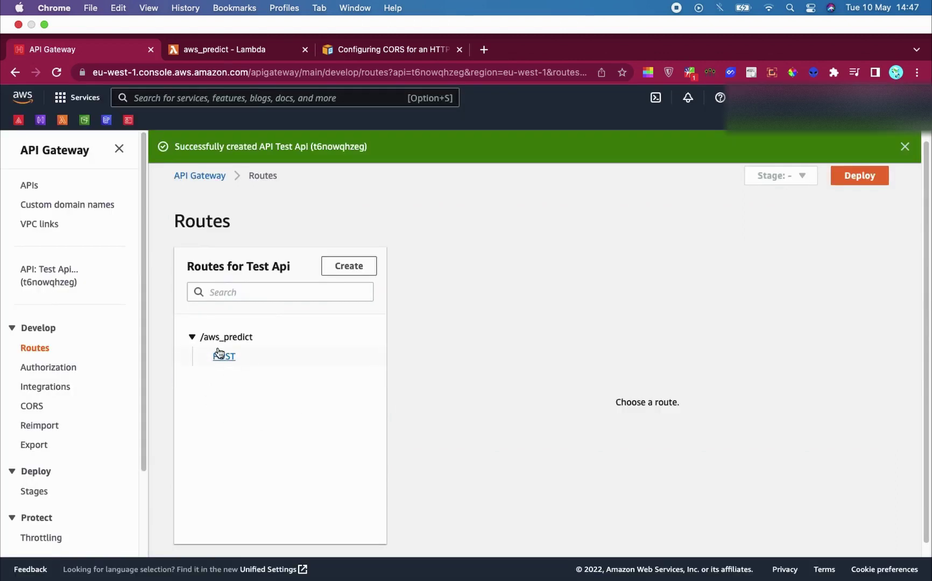
Check the /aws_predict POST route and its Lambda integration, and open Test Api's CORS configuration for editing.
left_click(249, 360)
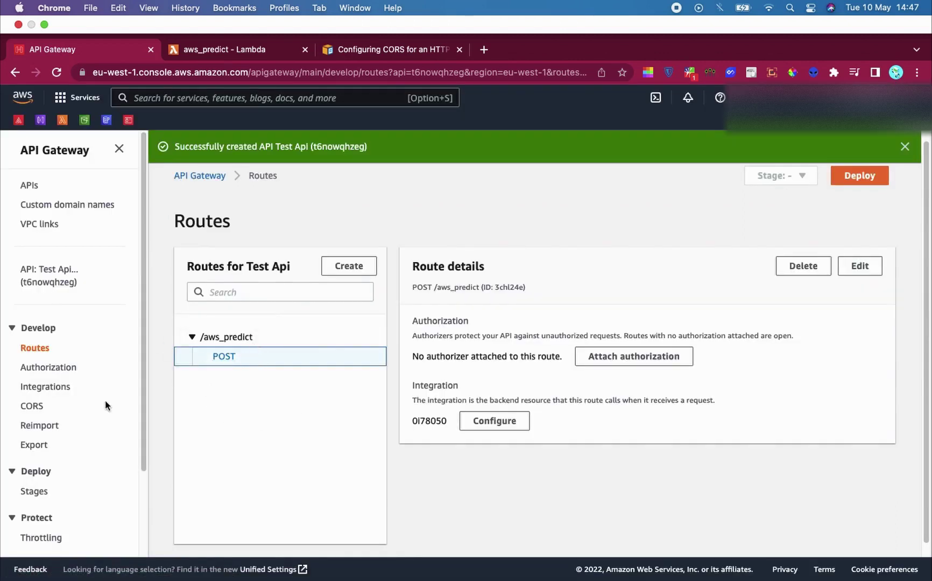
left_click(42, 392)
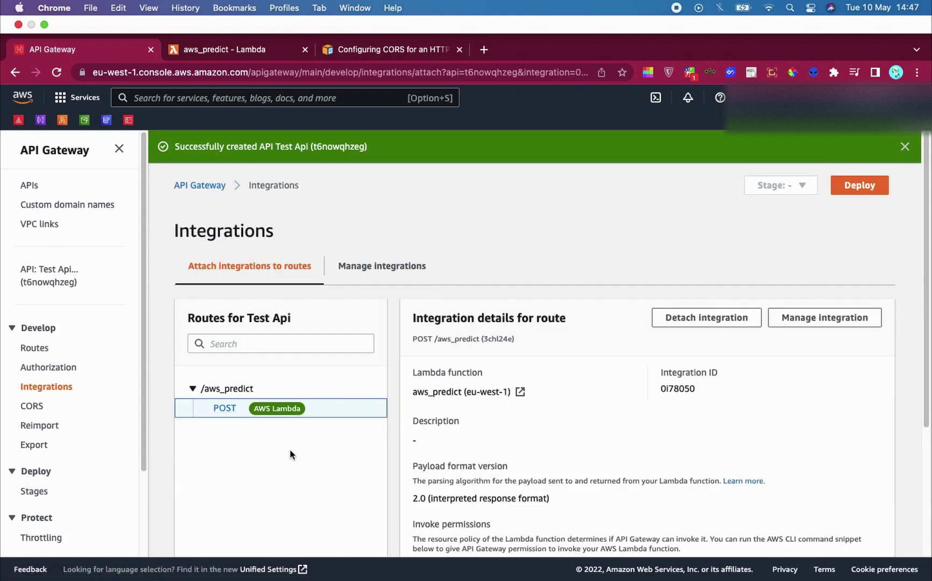
left_click(33, 407)
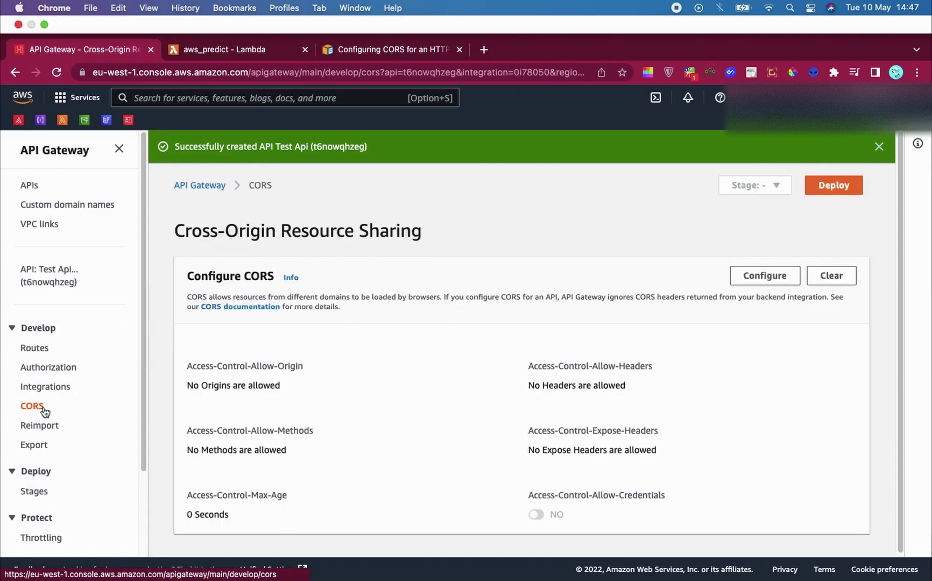
left_click(762, 278)
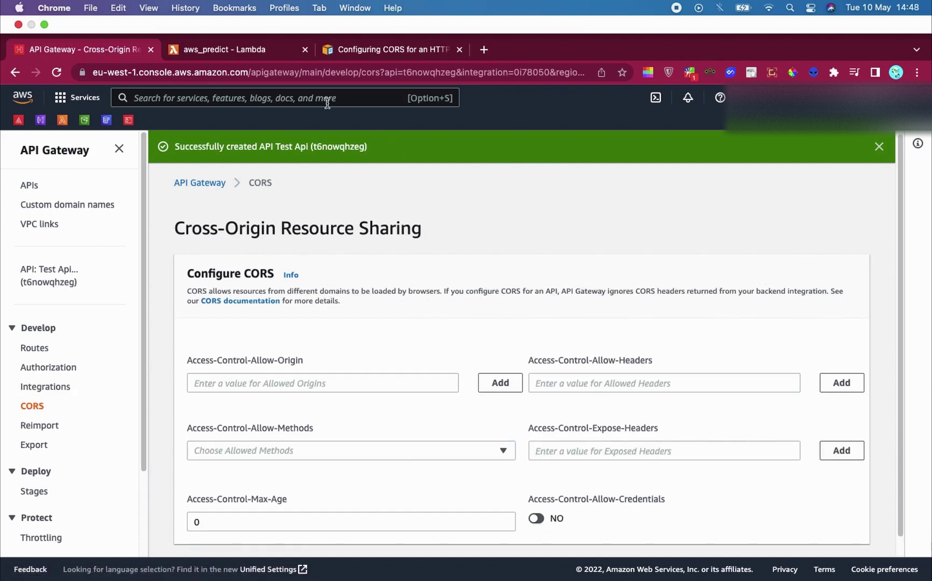
Look up the allowed-origin example values in the CORS documentation, and add * as Access-Control-Allow-Origin for Test Api.
left_click(359, 53)
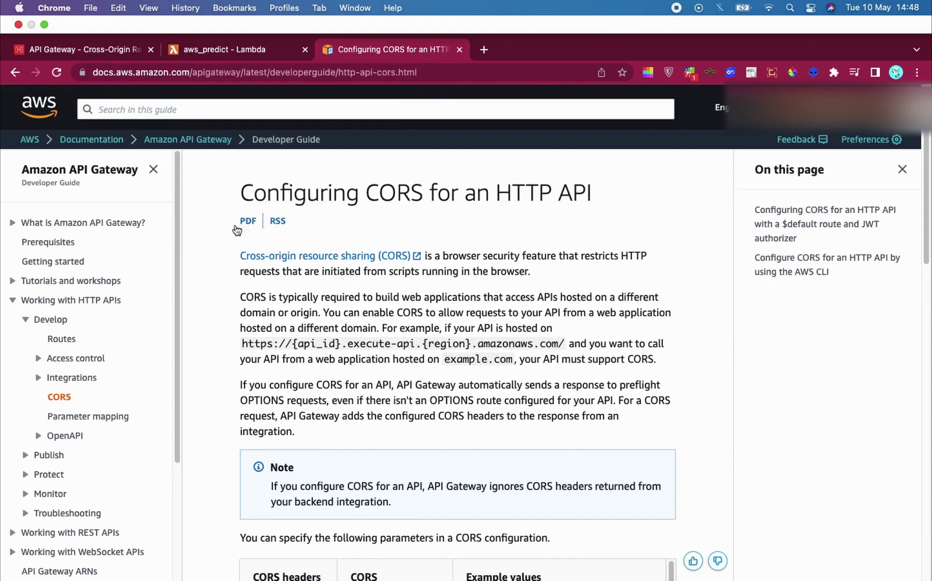
scroll(369, 303, "down", 3)
scroll(369, 303, "down", 10)
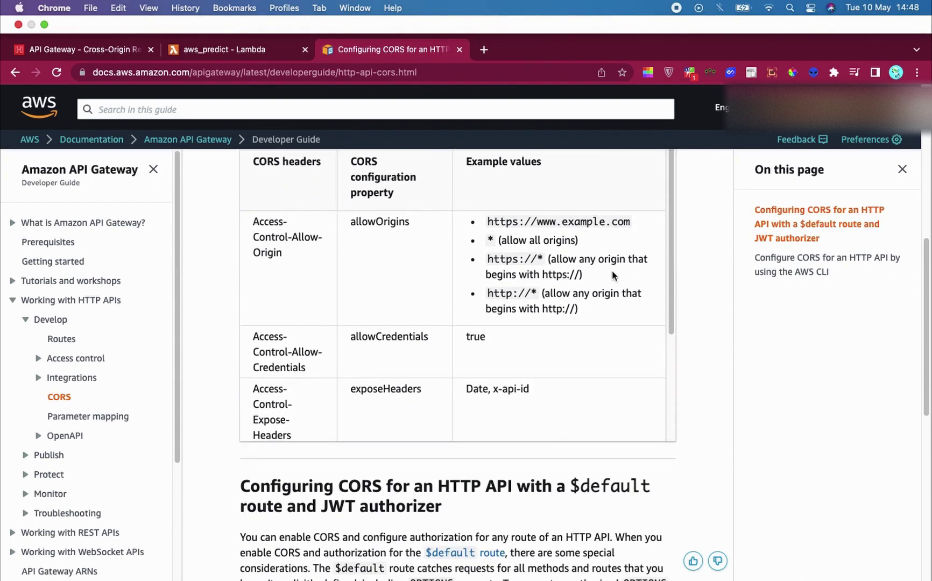
double_click(493, 240)
left_click(231, 49)
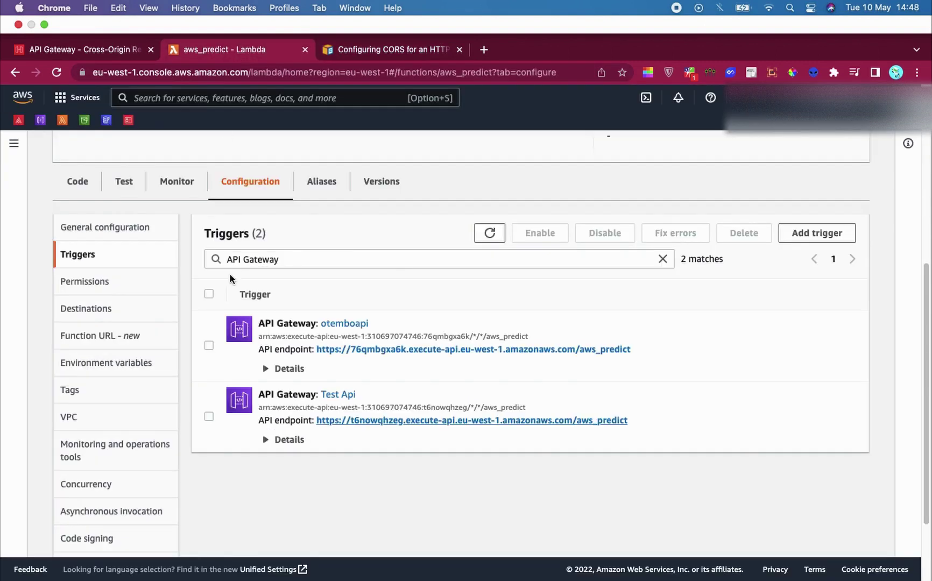
left_click(85, 54)
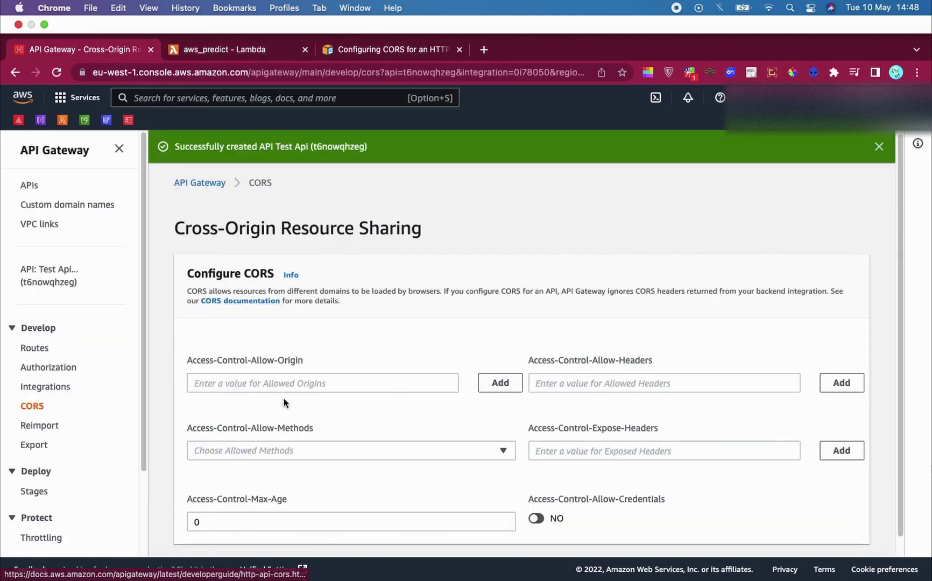
left_click(271, 382)
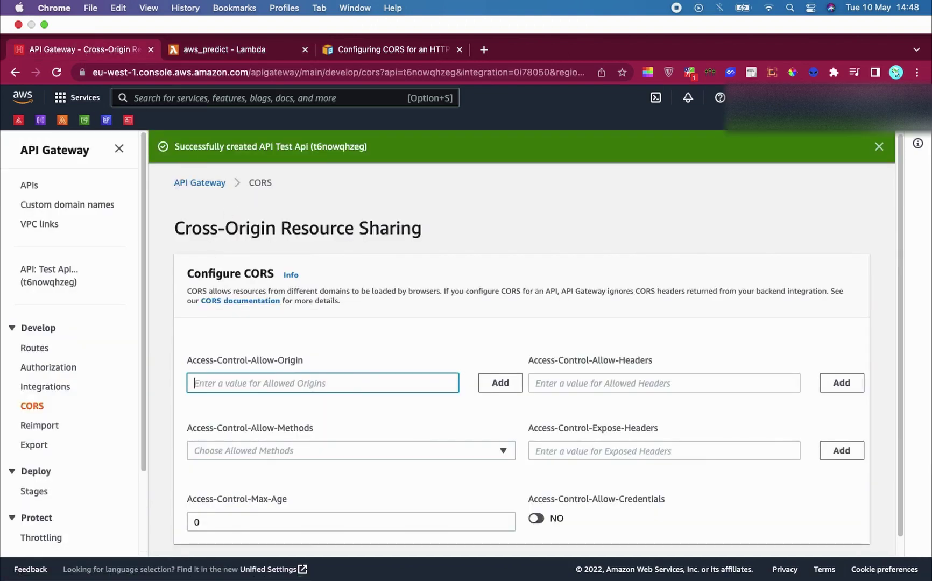
type("*")
left_click(498, 383)
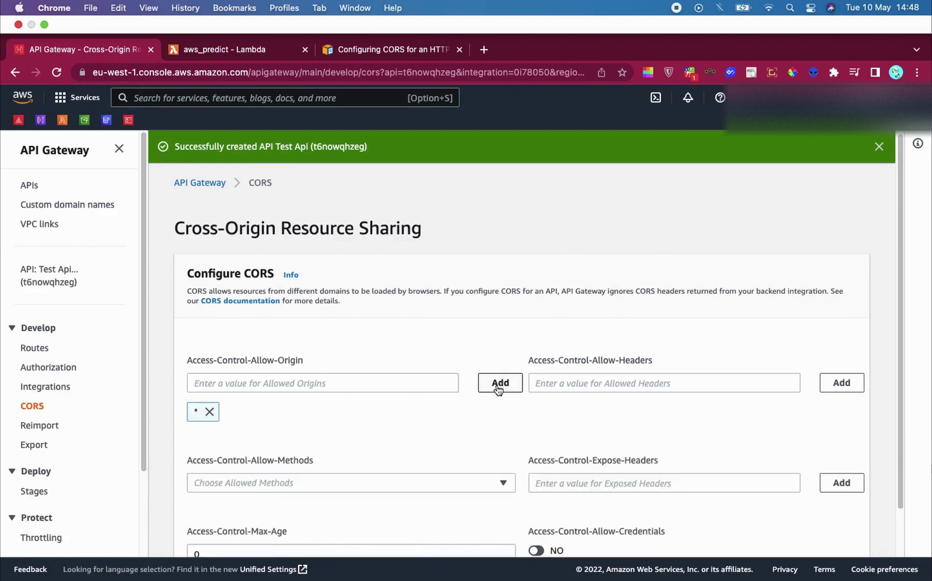
Look up the allowed-headers example in the CORS documentation, and add "authorization, *" as Access-Control-Allow-Headers for Test Api.
left_click(597, 382)
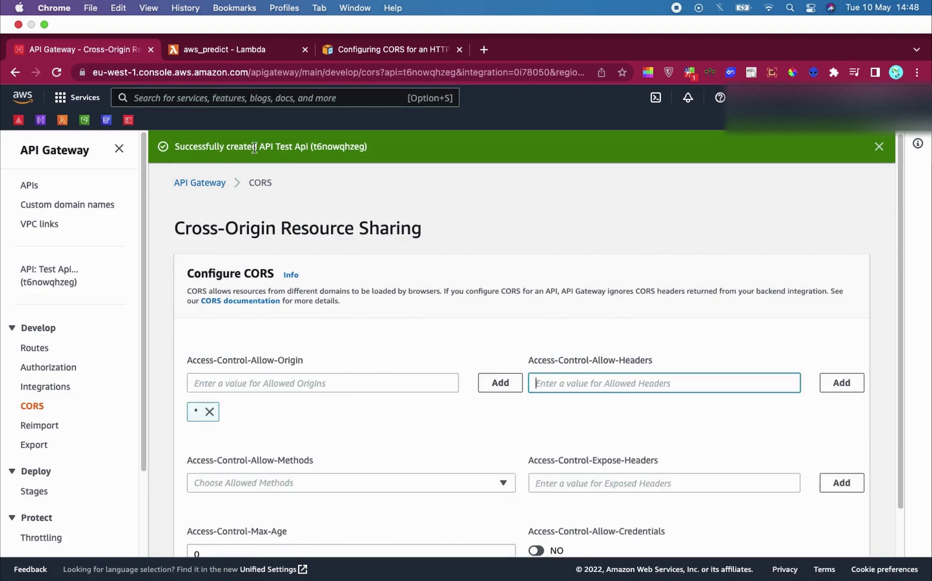
left_click(365, 50)
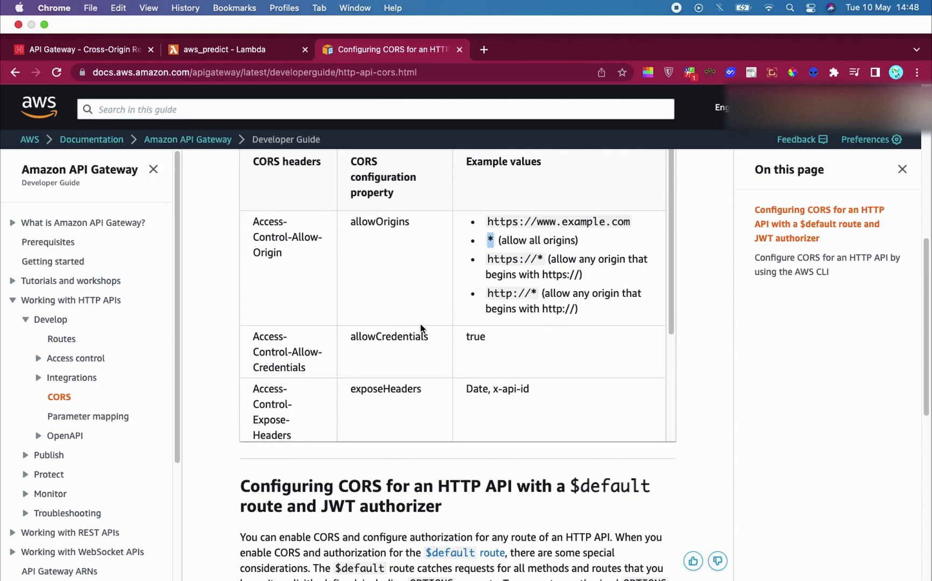
scroll(419, 324, "down", 5)
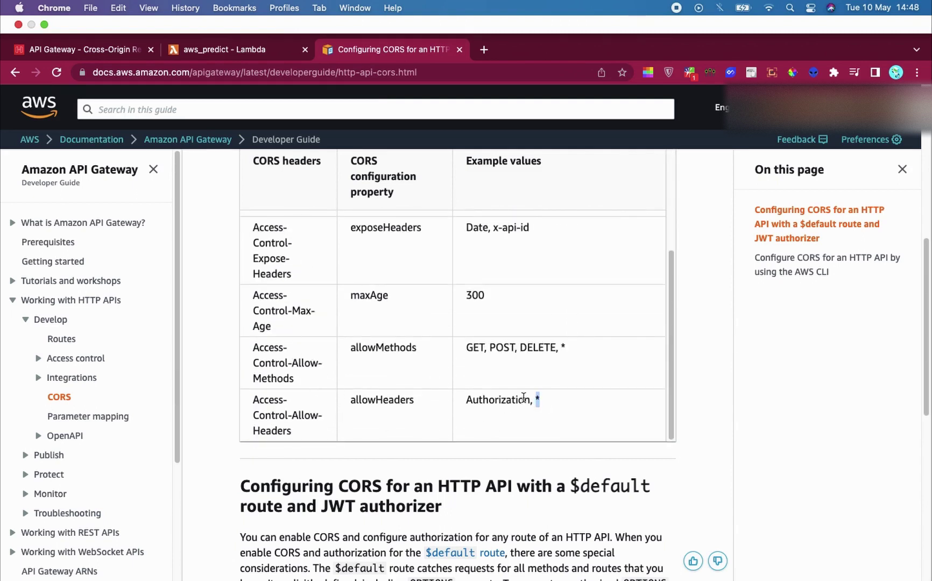
left_click_drag(540, 399, 454, 397)
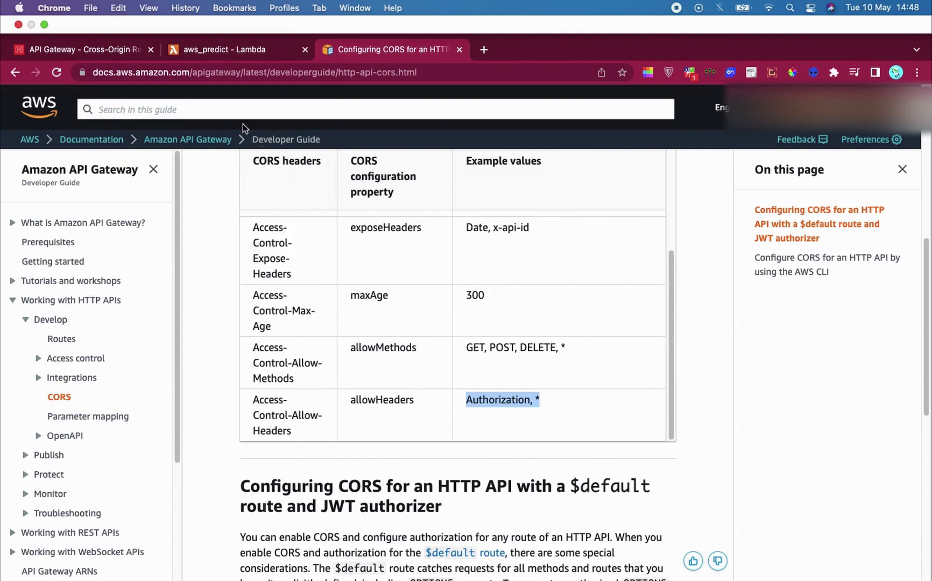
left_click(98, 50)
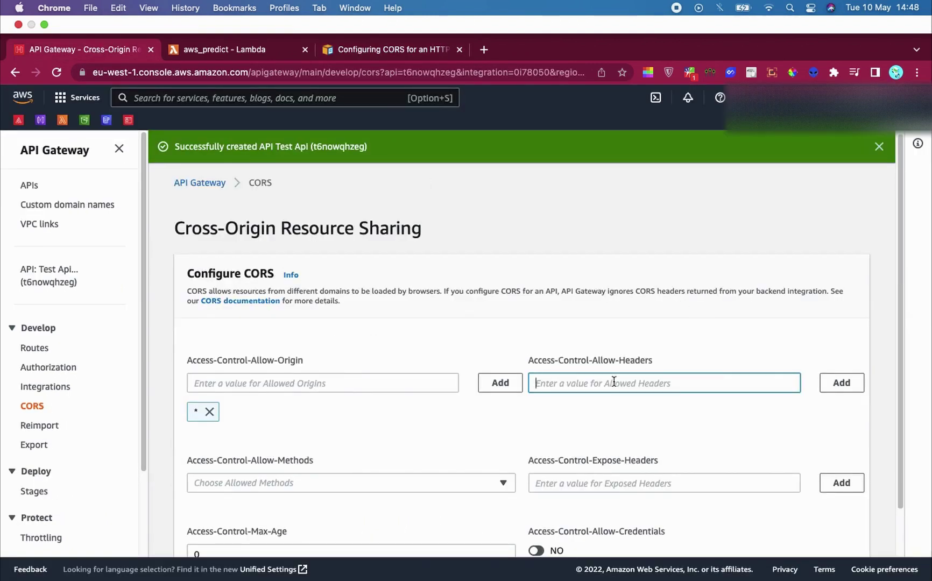
type("authorization, *")
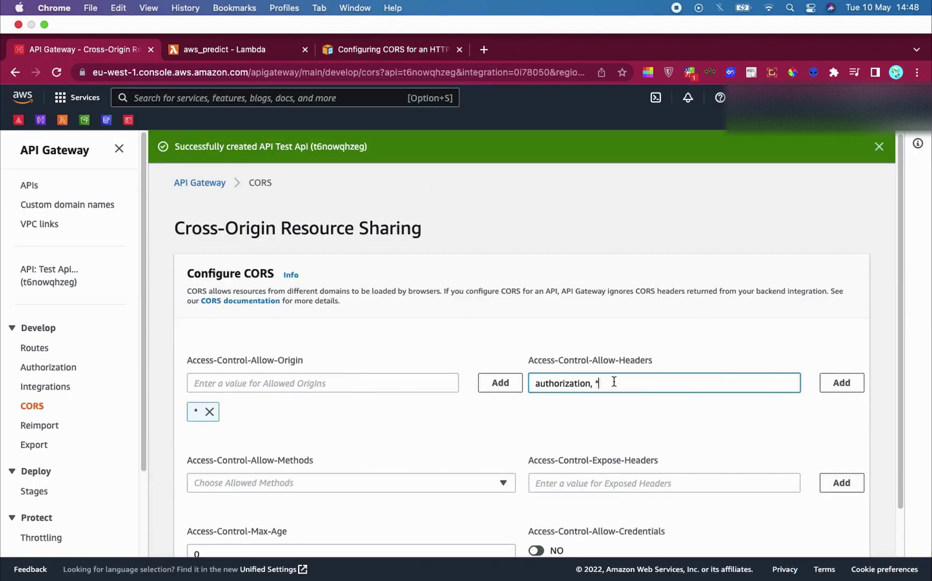
left_click(842, 385)
Select GET, POST, DELETE and * as Access-Control-Allow-Methods, and check the selection against the example values in the CORS documentation.
scroll(757, 383, "down", 1)
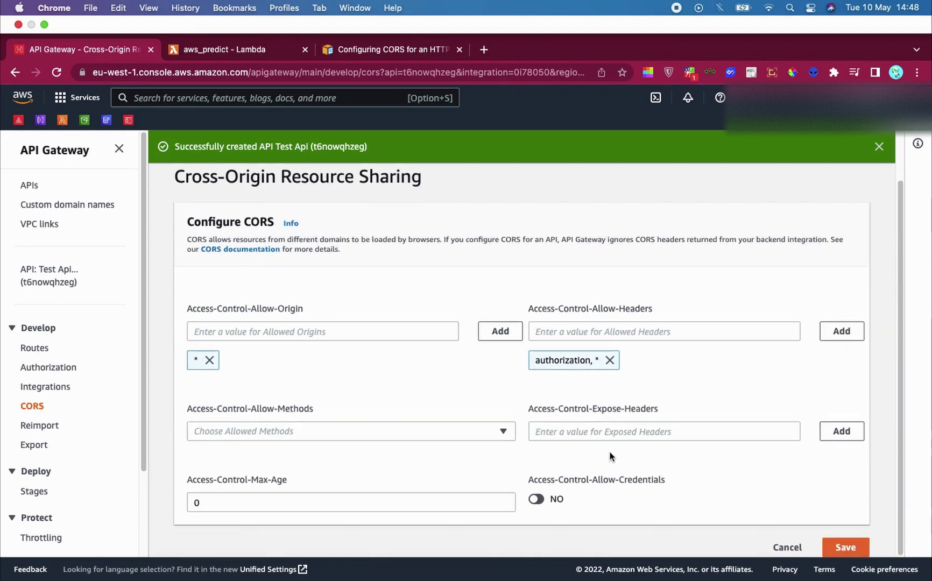
left_click(384, 431)
left_click(226, 282)
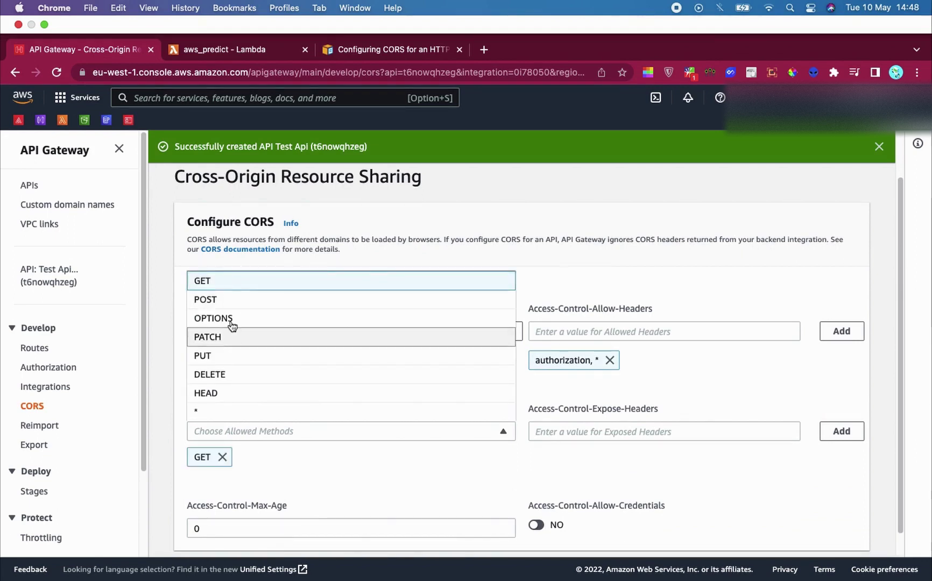
left_click(227, 299)
left_click(224, 358)
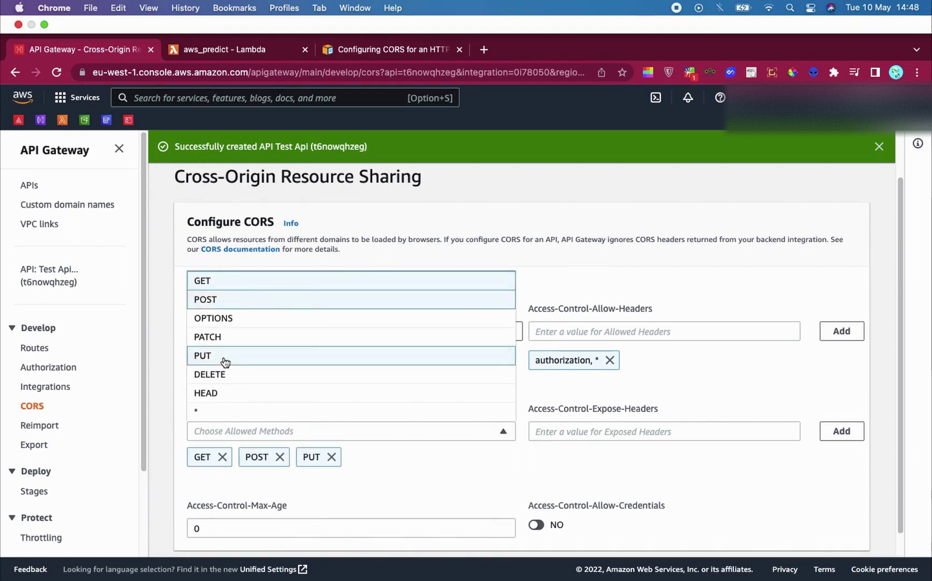
left_click(225, 360)
left_click(221, 377)
left_click(217, 415)
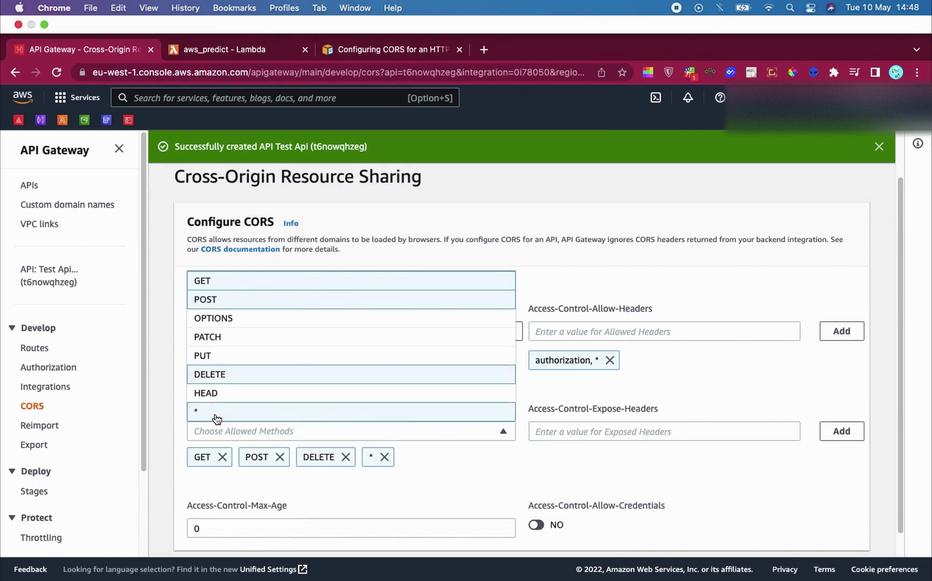
left_click(355, 56)
left_click_drag(467, 347, 566, 351)
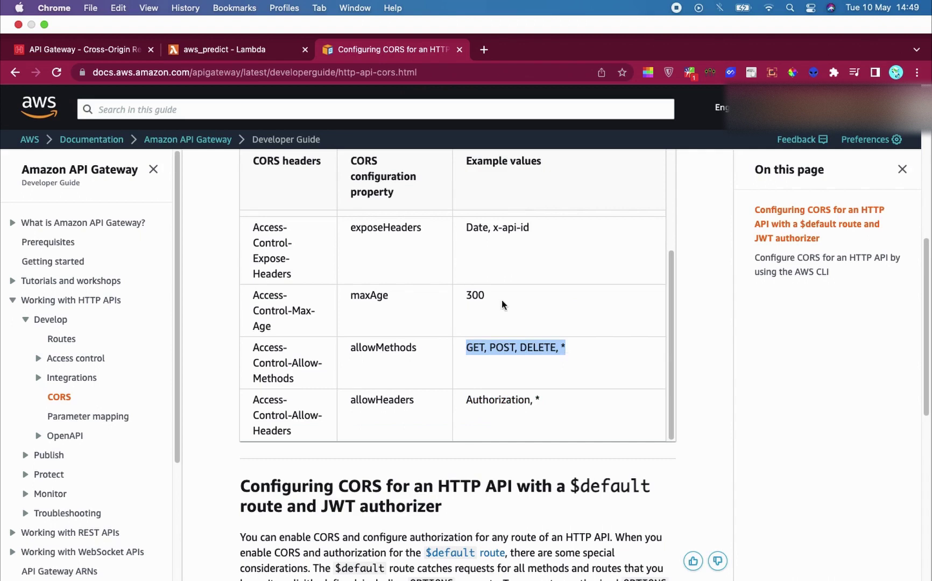
left_click(117, 52)
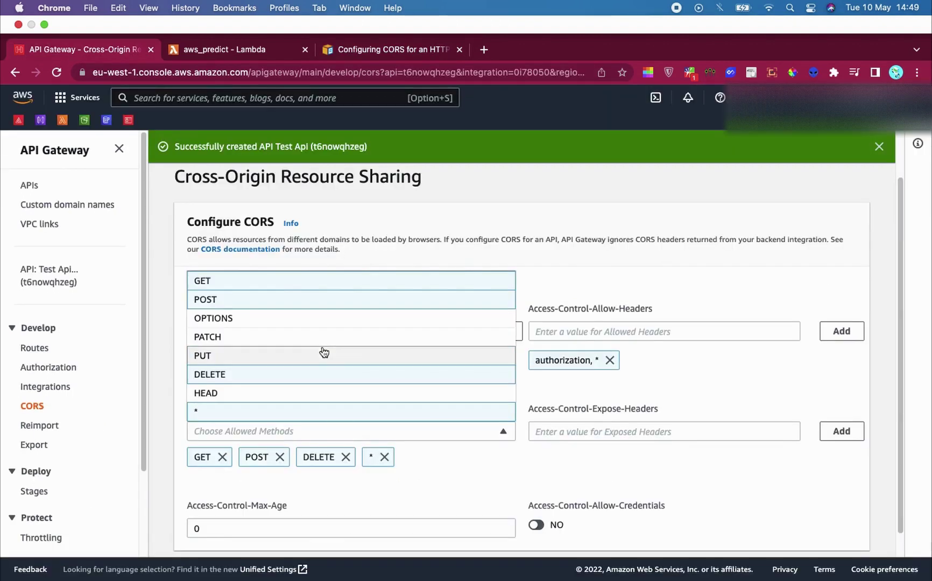
Look up the exposed-headers example in the CORS documentation, add "date, x-api-id" as Access-Control-Expose-Headers, and save the CORS configuration.
left_click(643, 432)
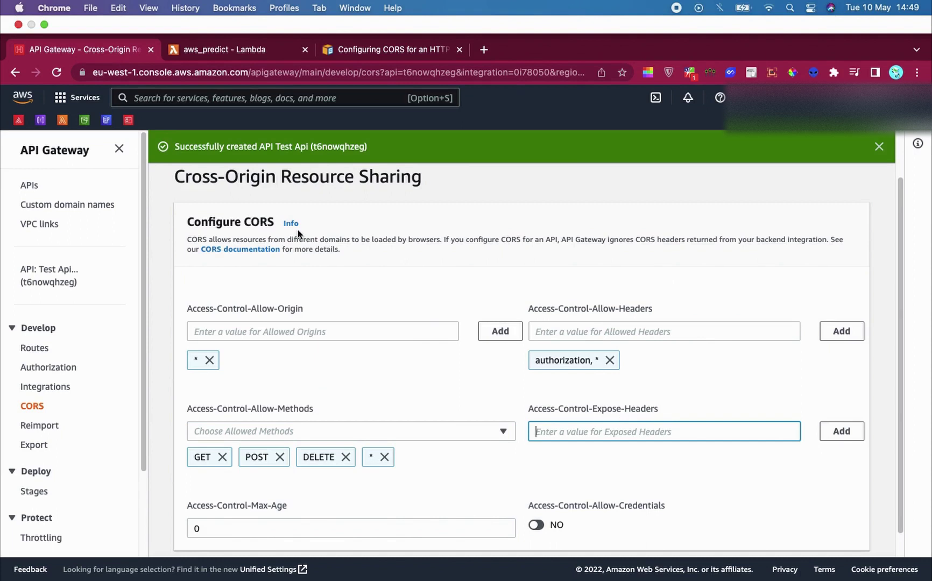
left_click(214, 52)
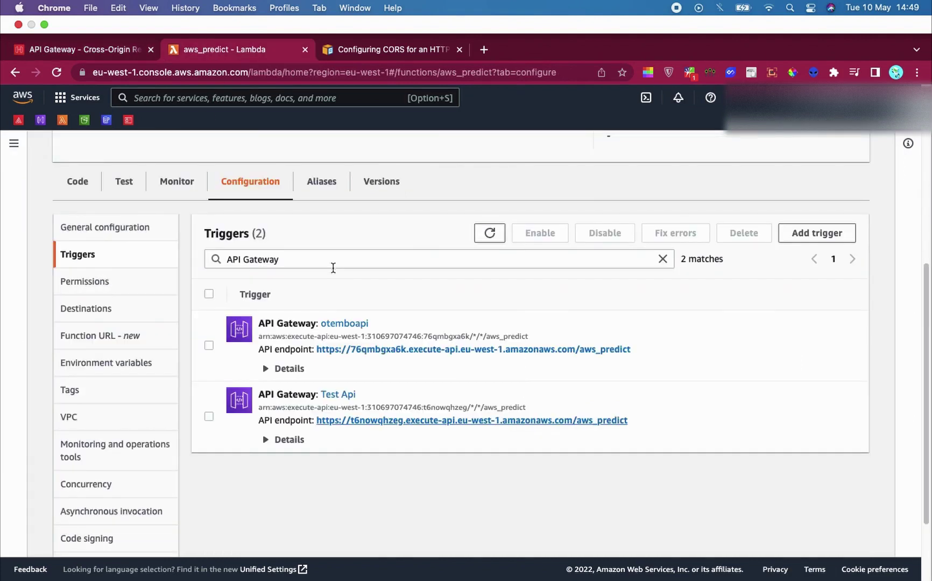
left_click(414, 50)
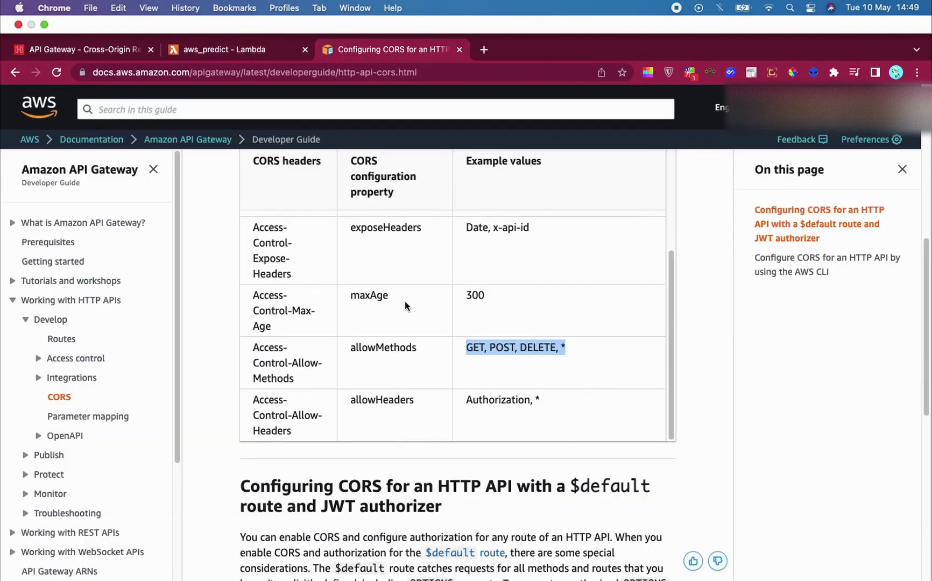
scroll(329, 366, "down", 2)
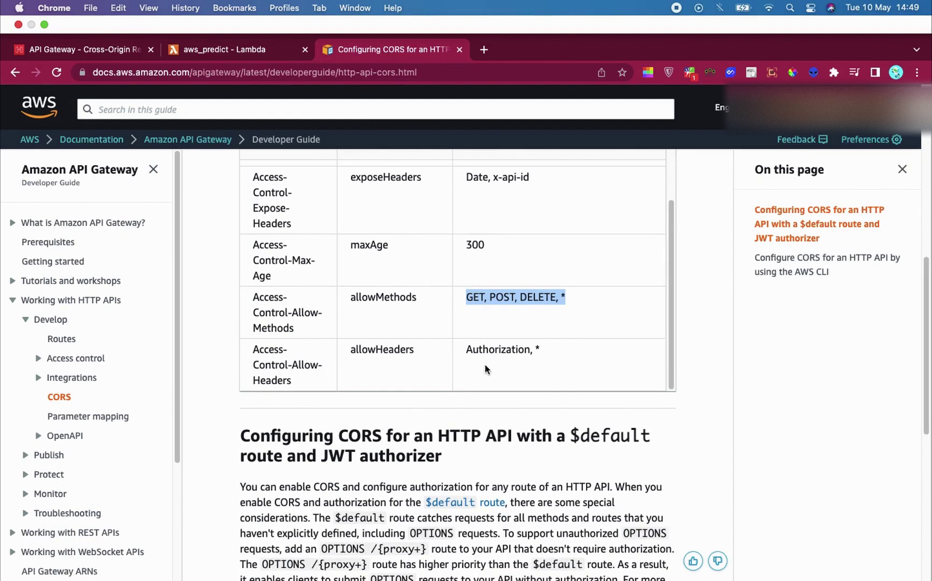
scroll(401, 222, "up", 3)
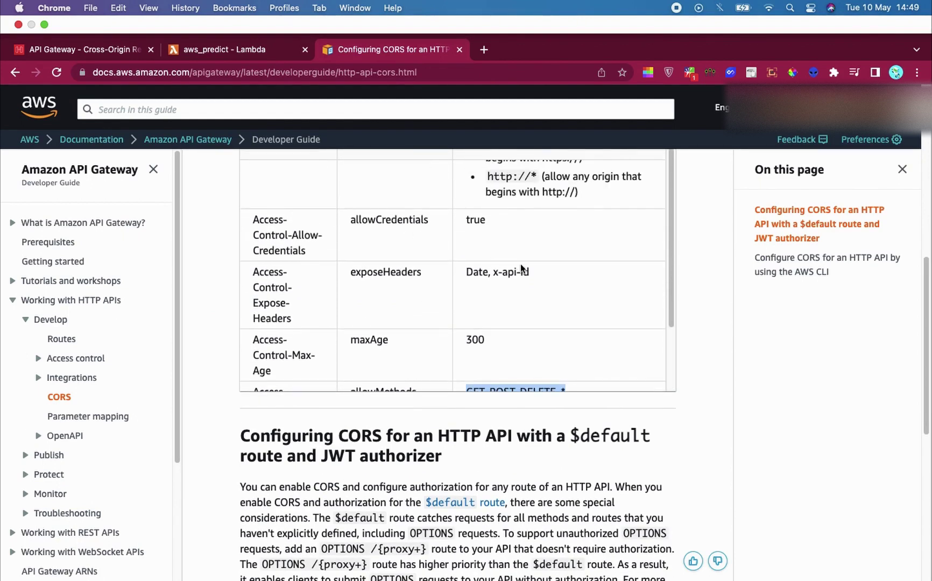
left_click_drag(534, 271, 466, 276)
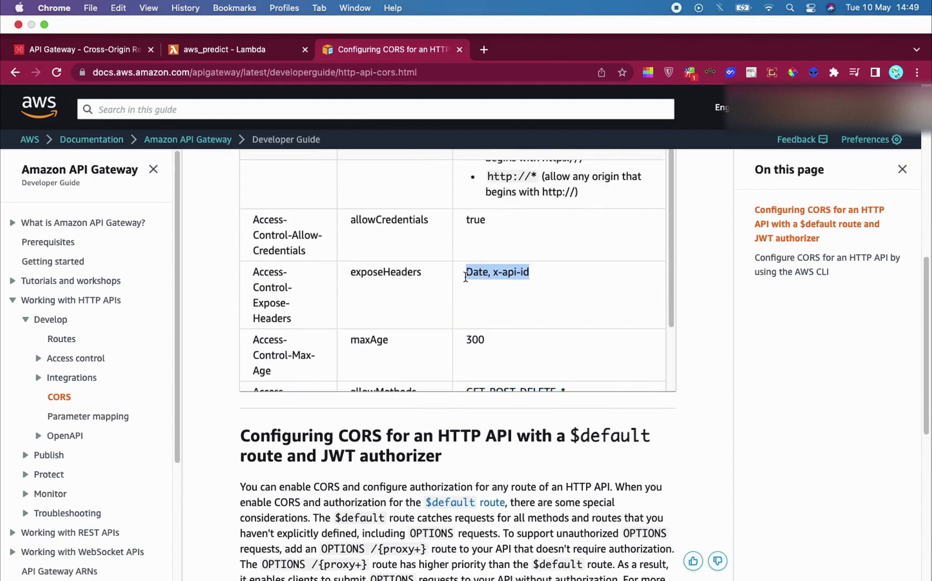
left_click(107, 50)
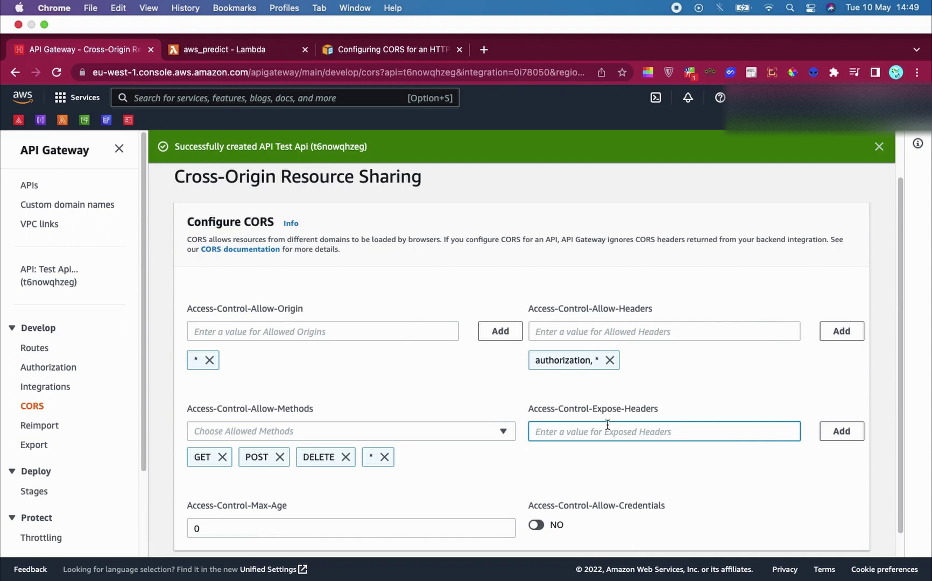
type("date, x-api-id")
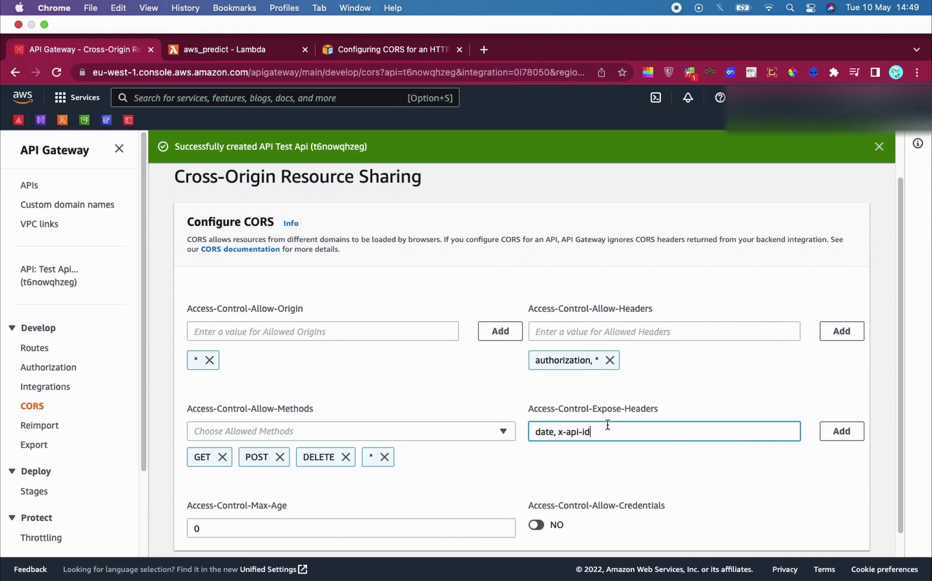
left_click(844, 432)
scroll(759, 465, "down", 1)
left_click(831, 548)
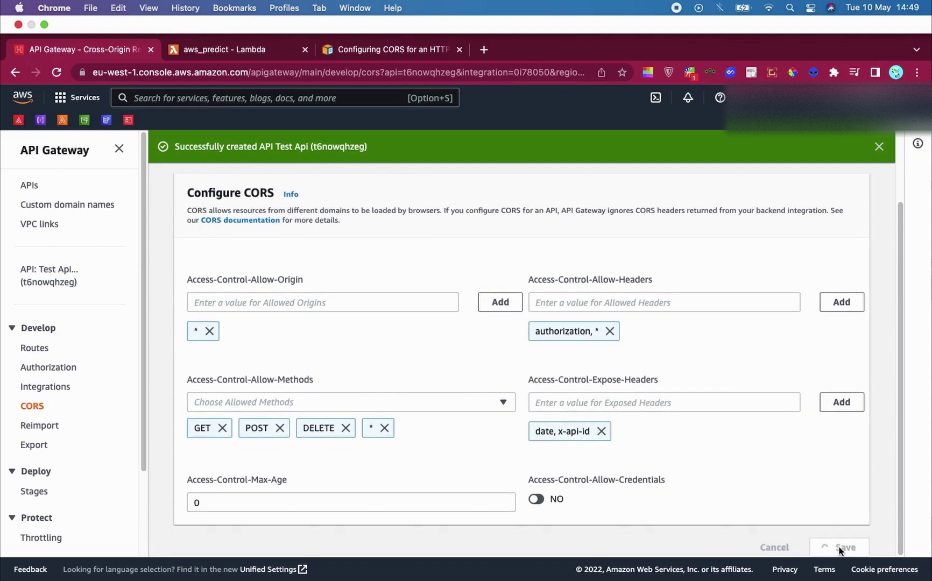
Reload the aws_predict function page in Lambda, open the Test Api trigger's endpoint to examine its response, and close the response page.
left_click(204, 53)
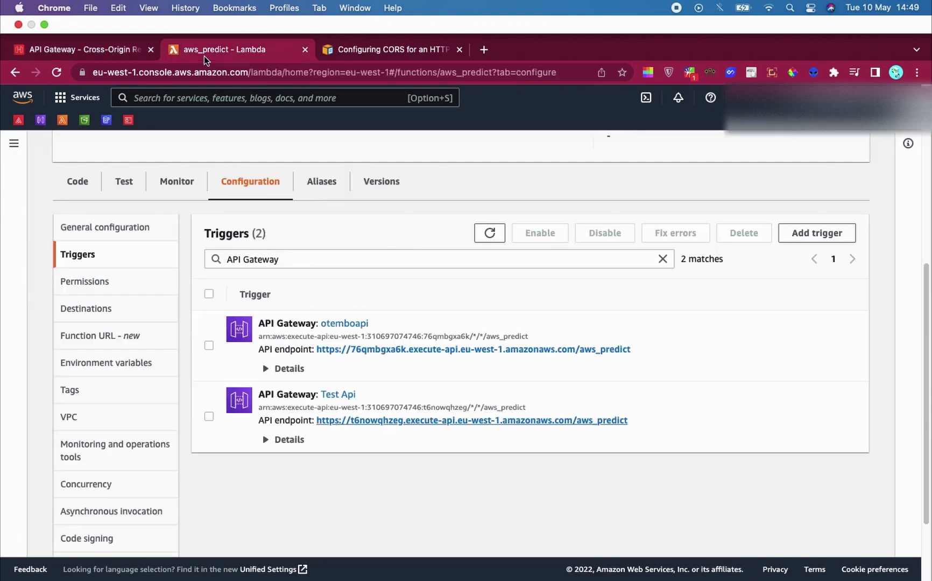
left_click(56, 73)
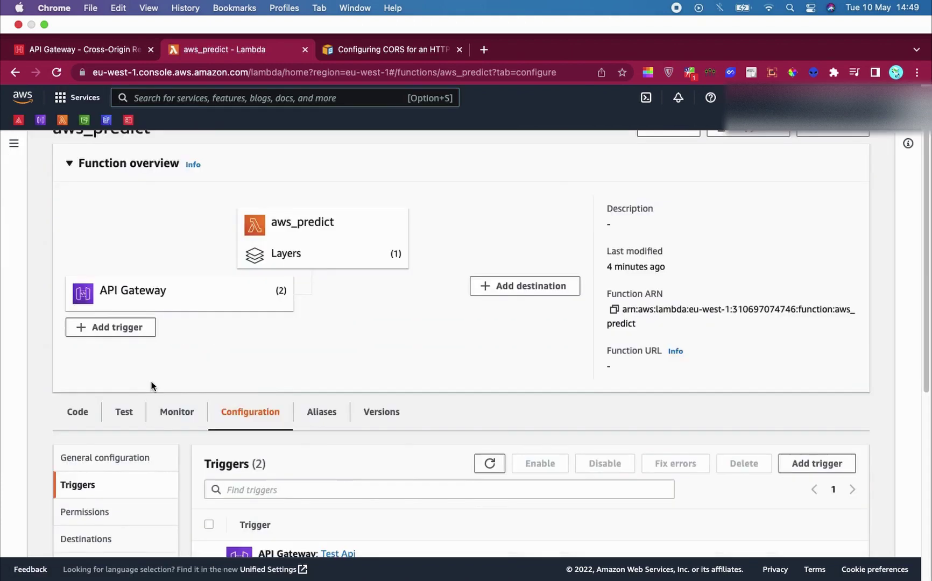
left_click(152, 286)
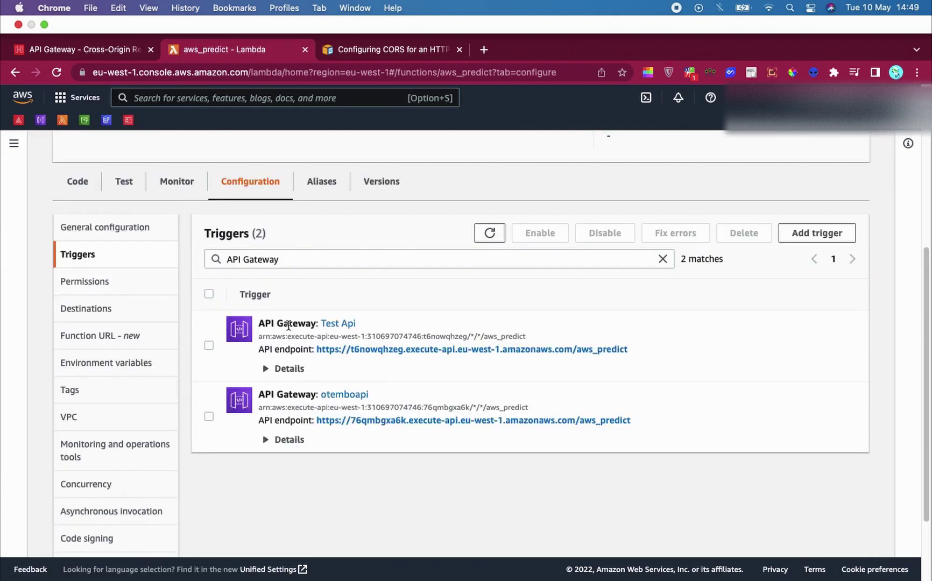
left_click(347, 349)
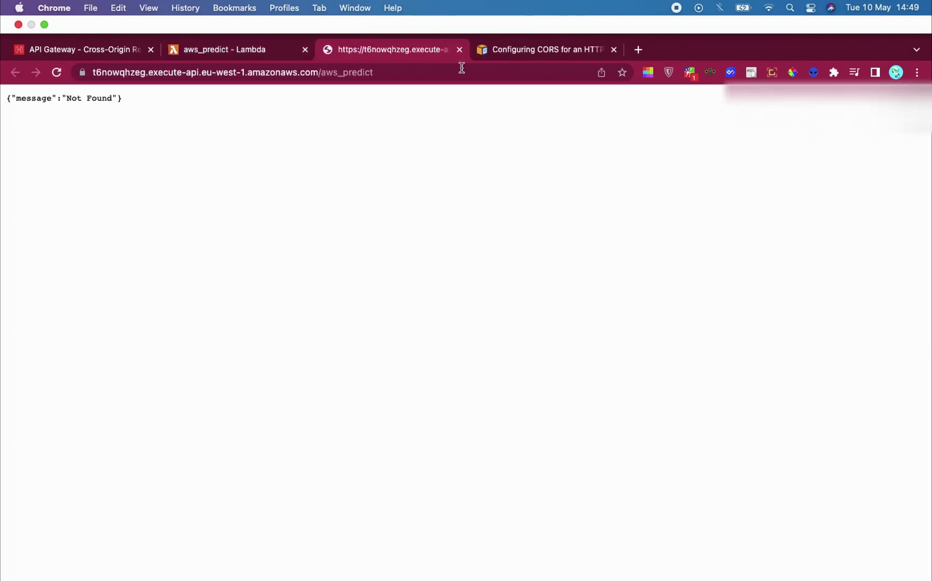
left_click(459, 49)
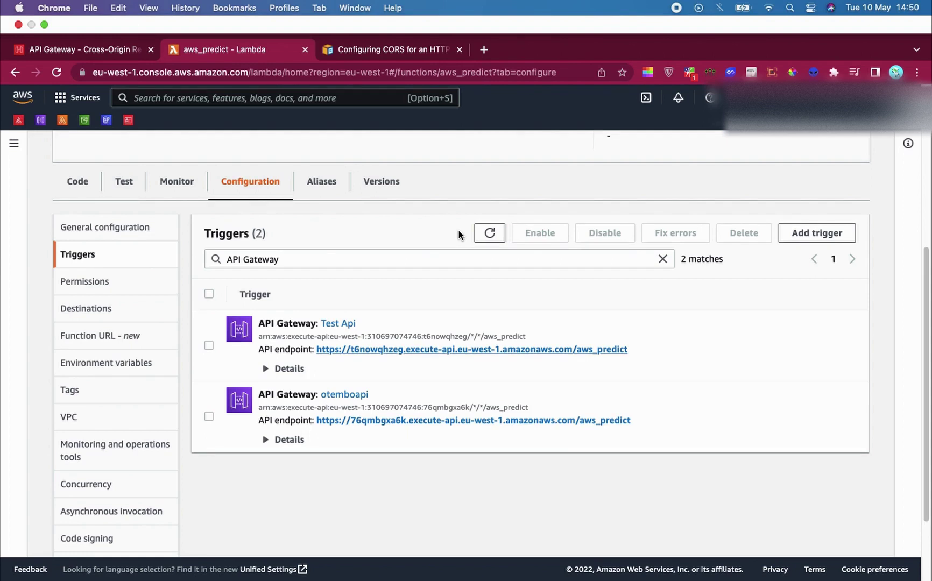